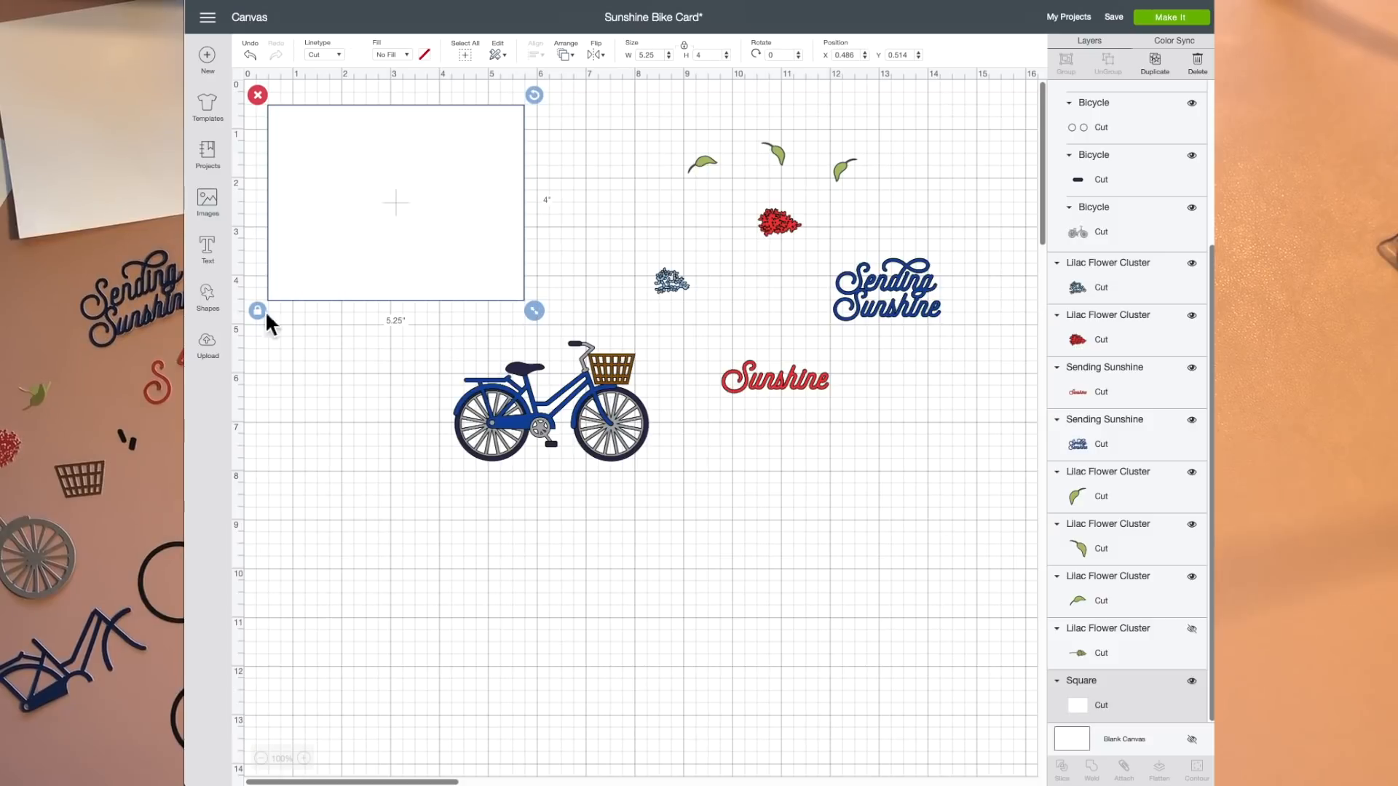
left_click(217, 315)
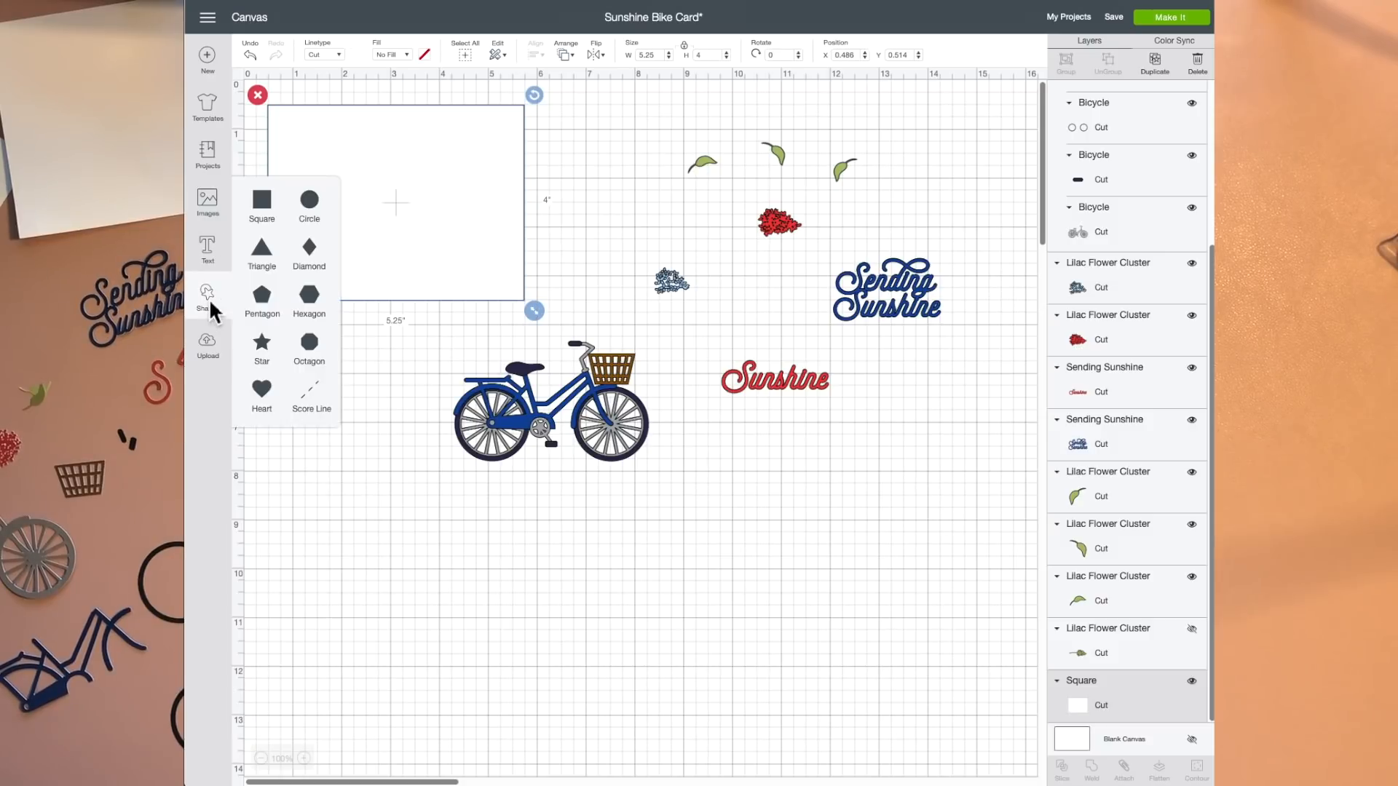
left_click(269, 210)
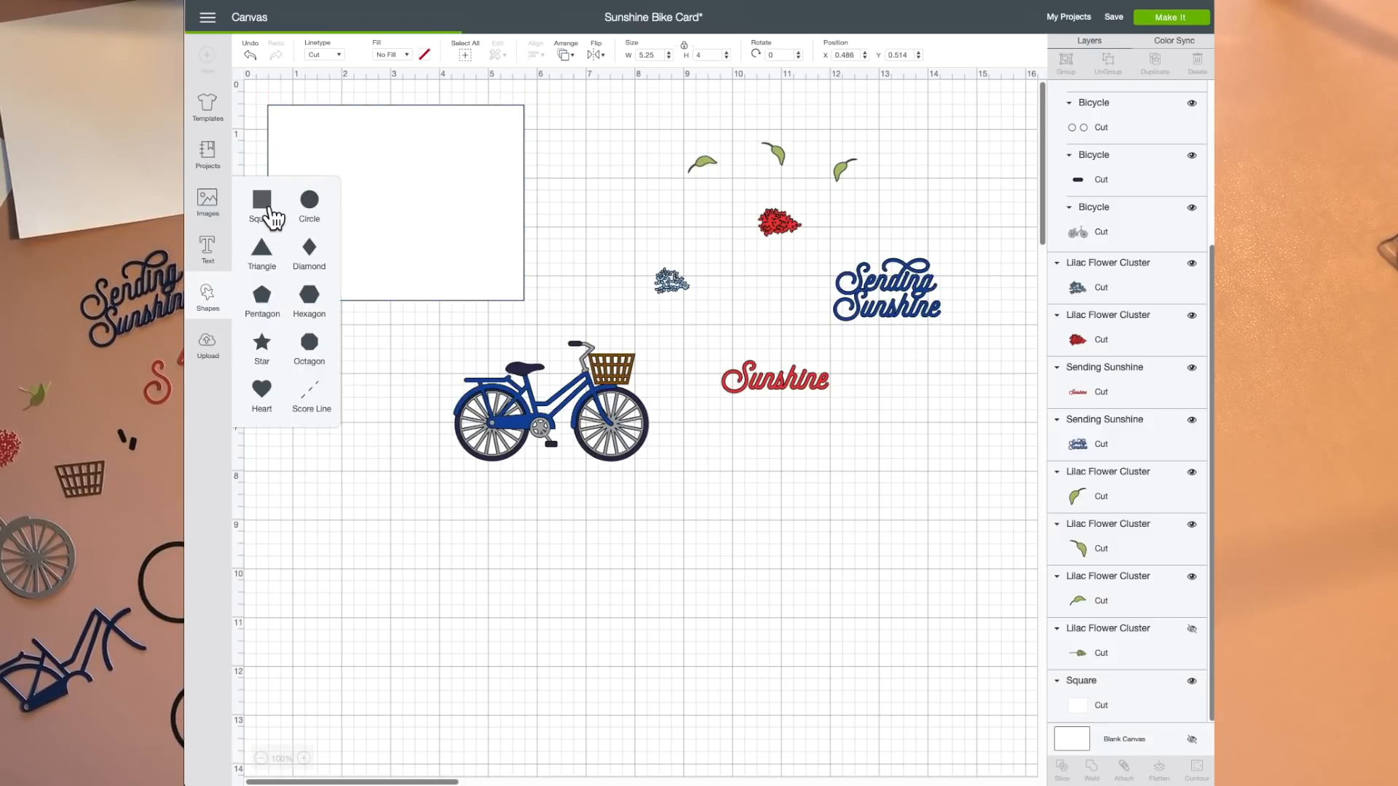
left_click_drag(364, 208, 371, 536)
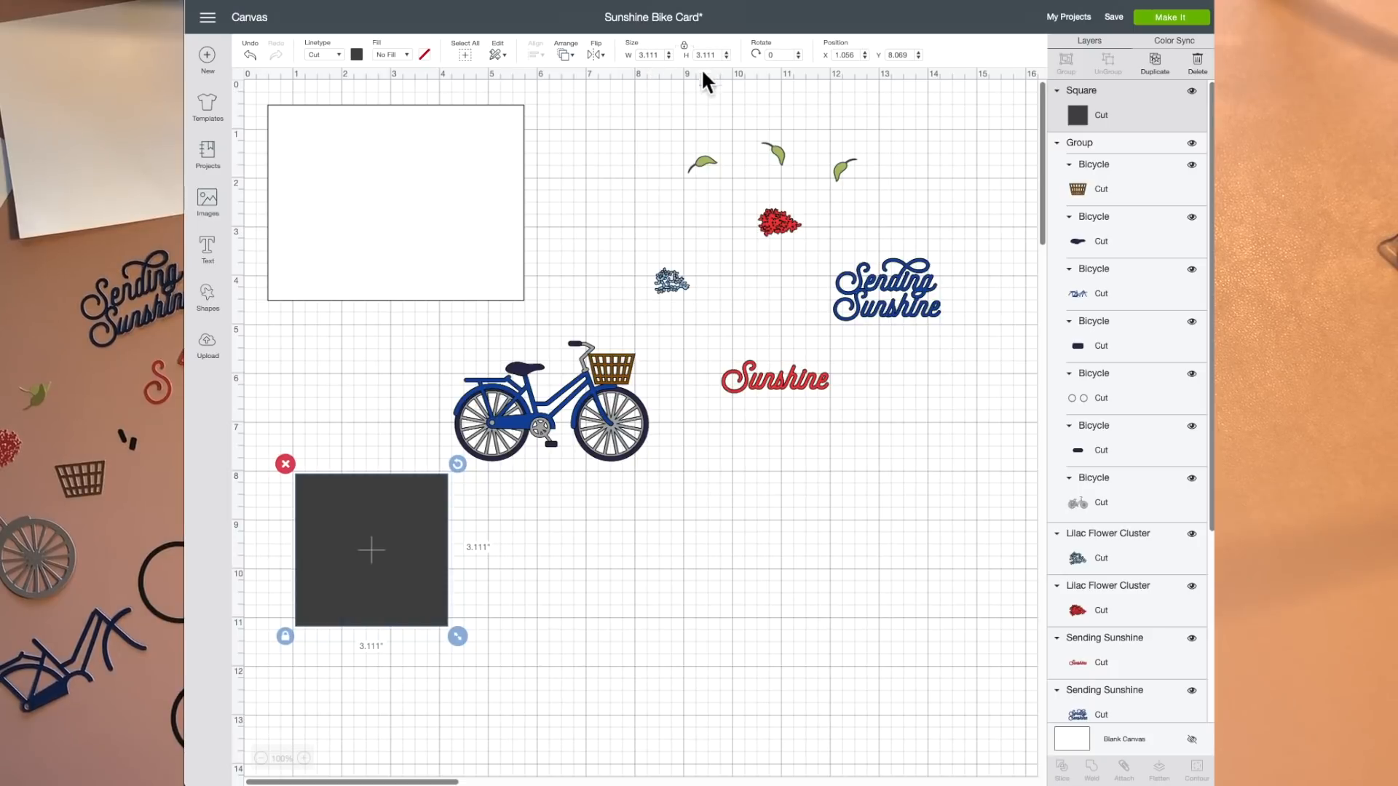
key("Delete")
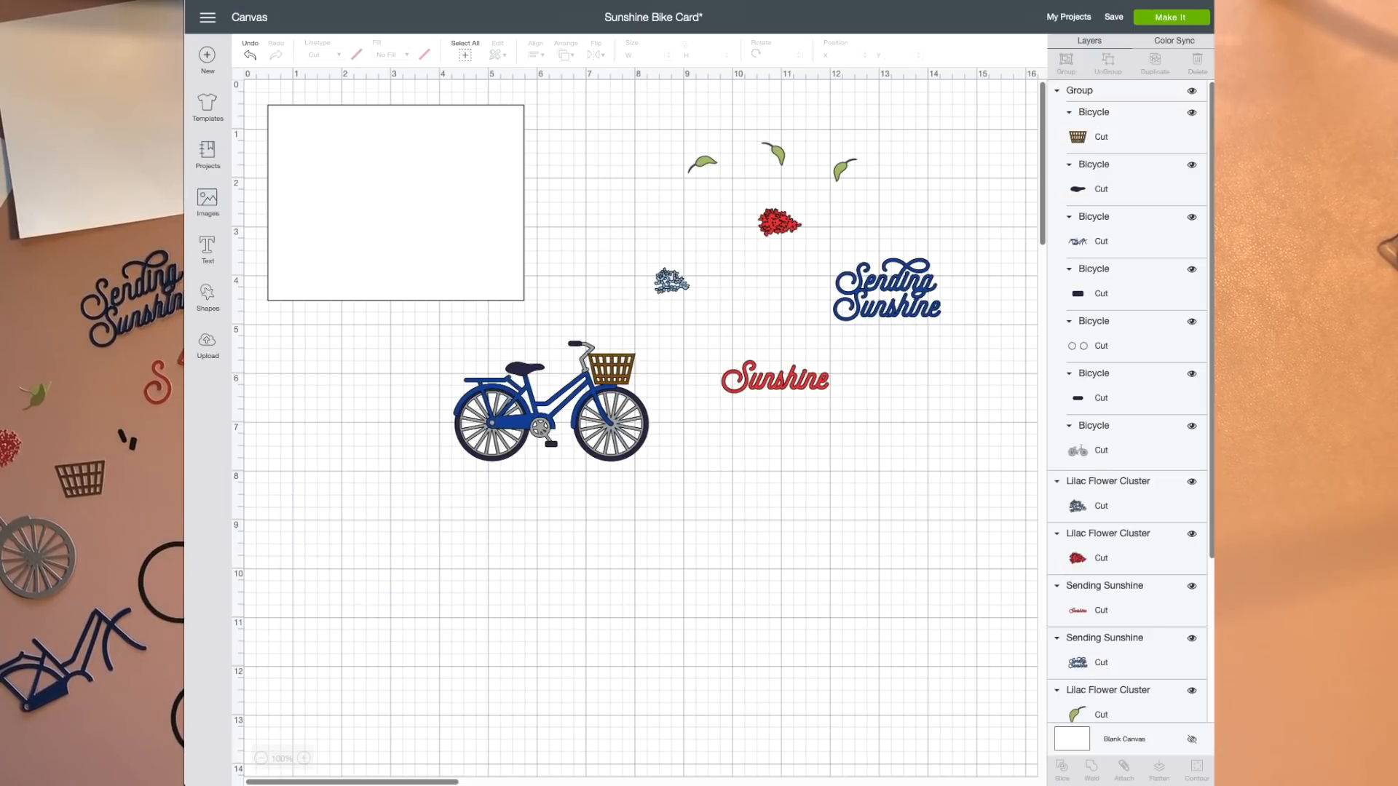
Step: Place the bicycle on the white card rectangle and stack the blue and red "Sending Sunshine" layers at the card's upper left
left_click(346, 159)
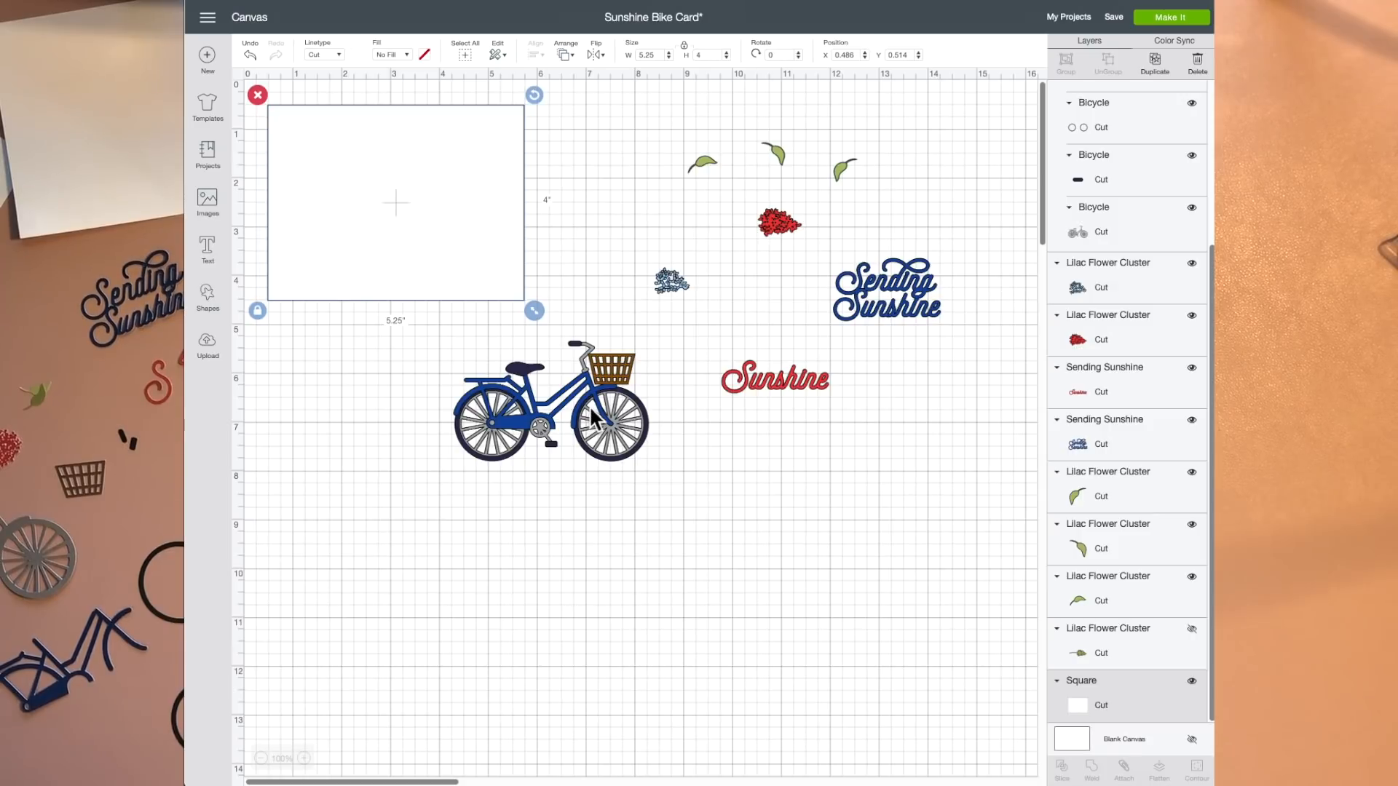
left_click_drag(589, 405, 452, 236)
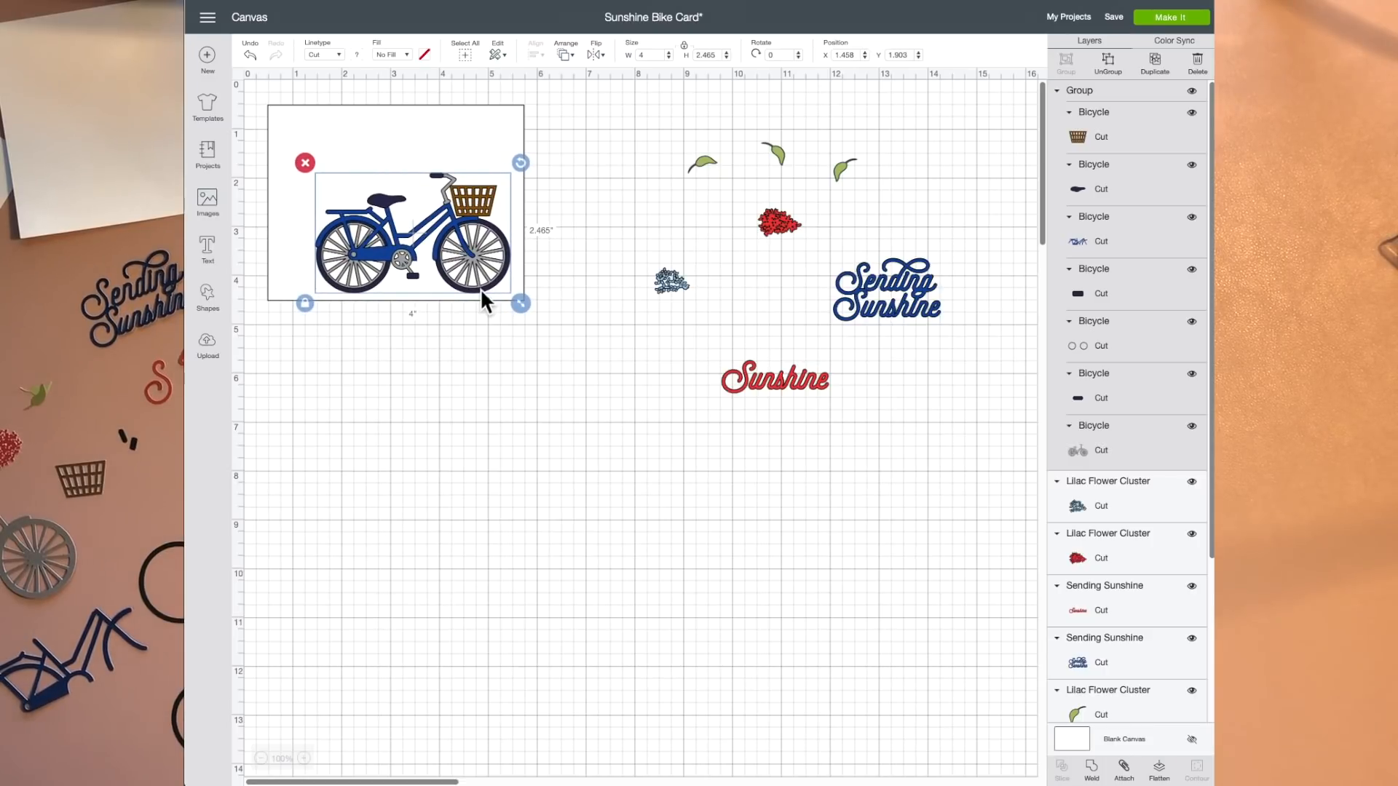
left_click_drag(892, 289, 344, 142)
left_click_drag(787, 379, 344, 166)
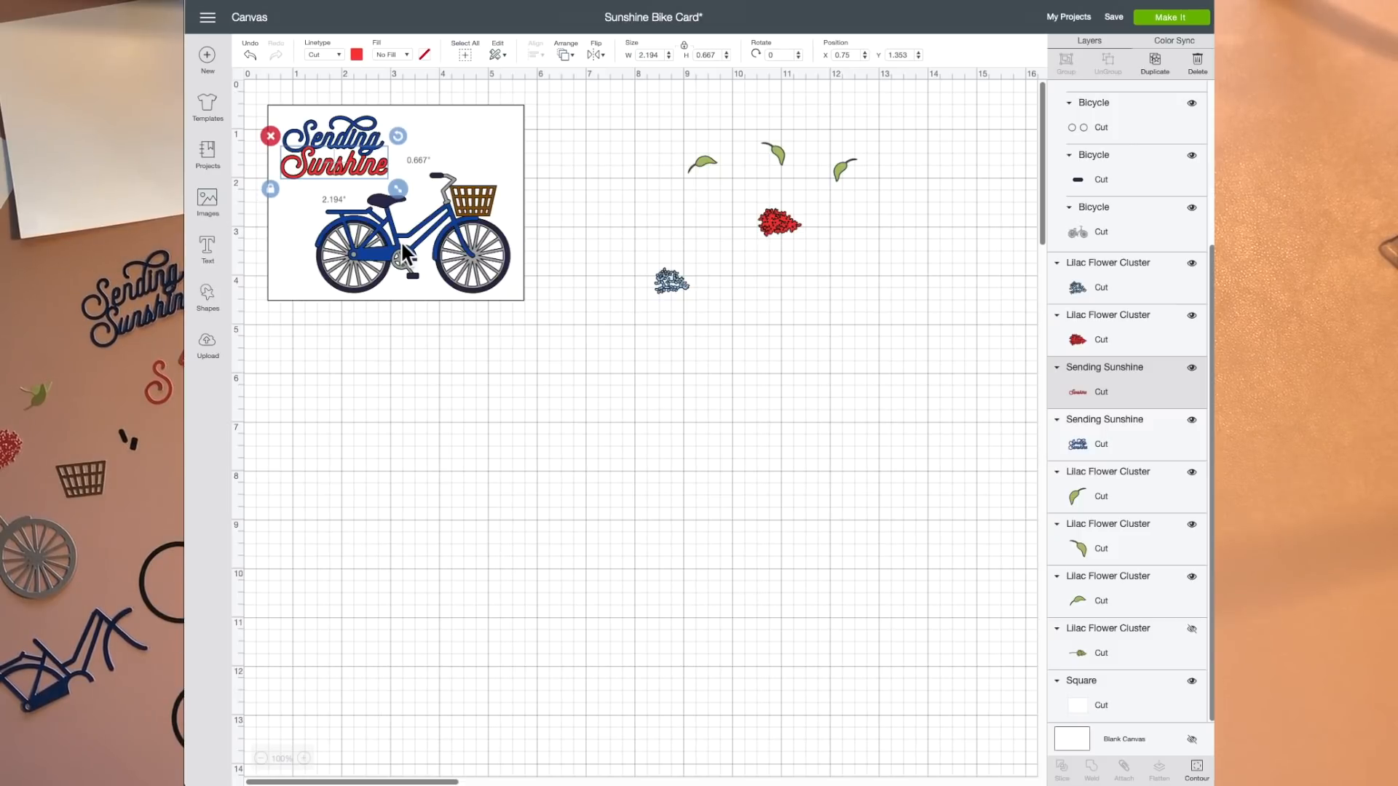
Step: Ungroup the bicycle below the card and try shifting its blue frame apart from the other bicycle layers
left_click_drag(401, 240, 437, 424)
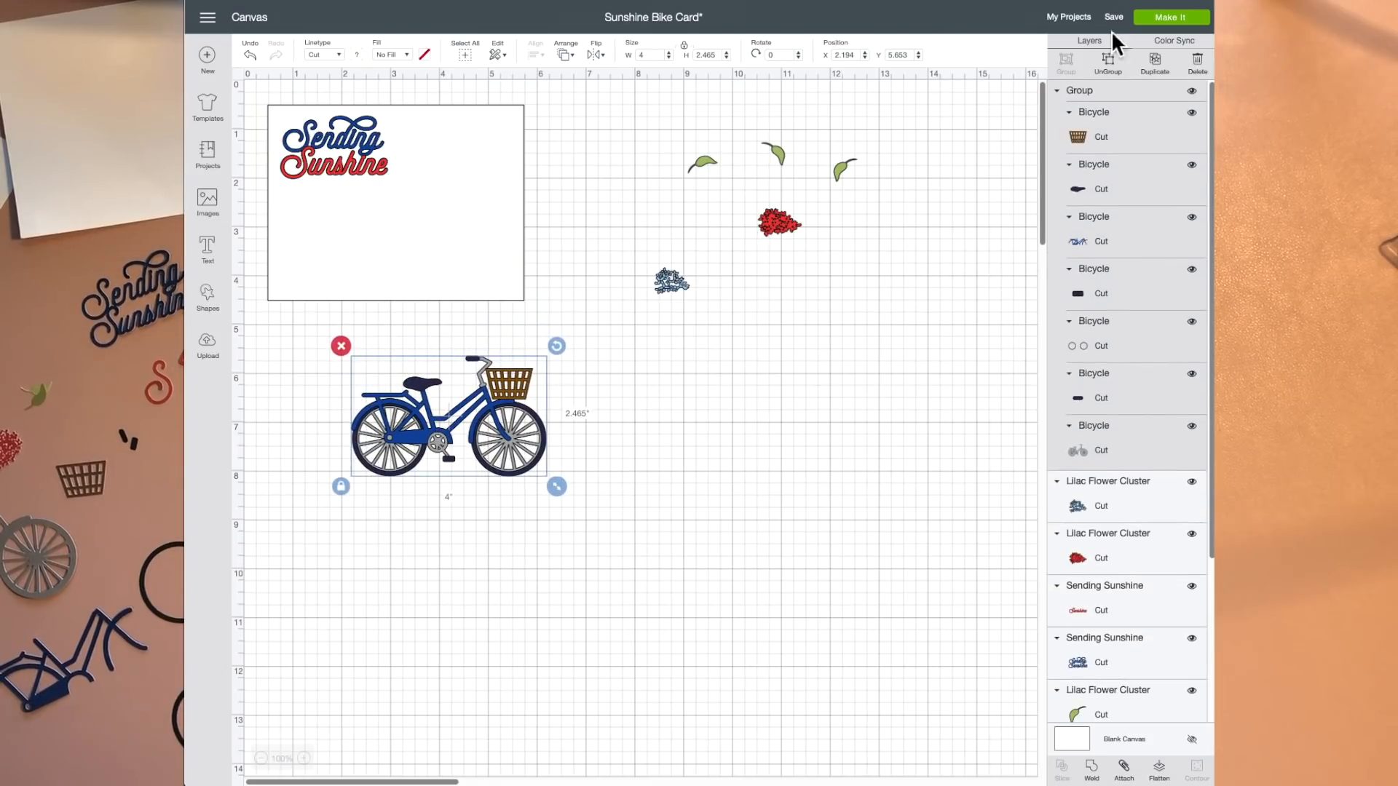
left_click(1108, 63)
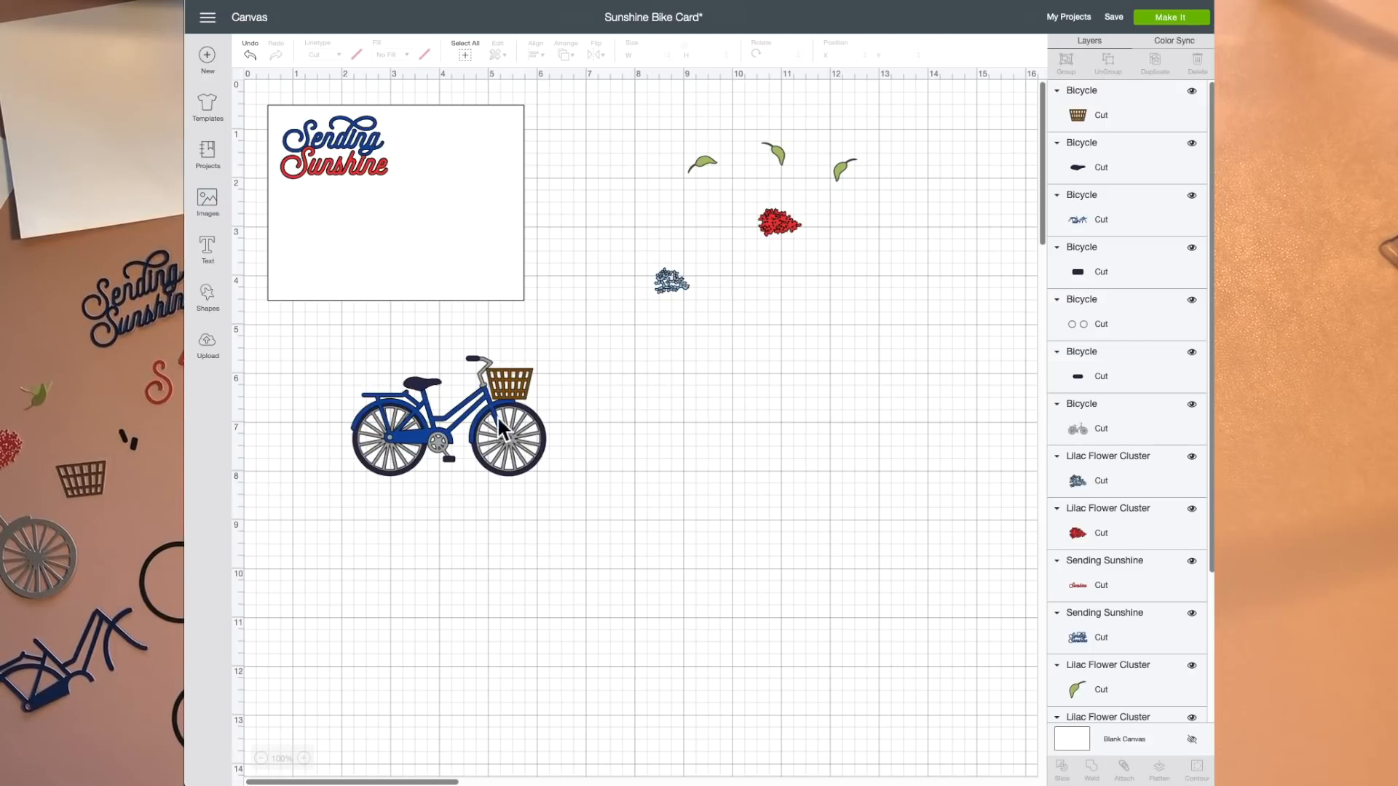
left_click_drag(527, 429, 544, 416)
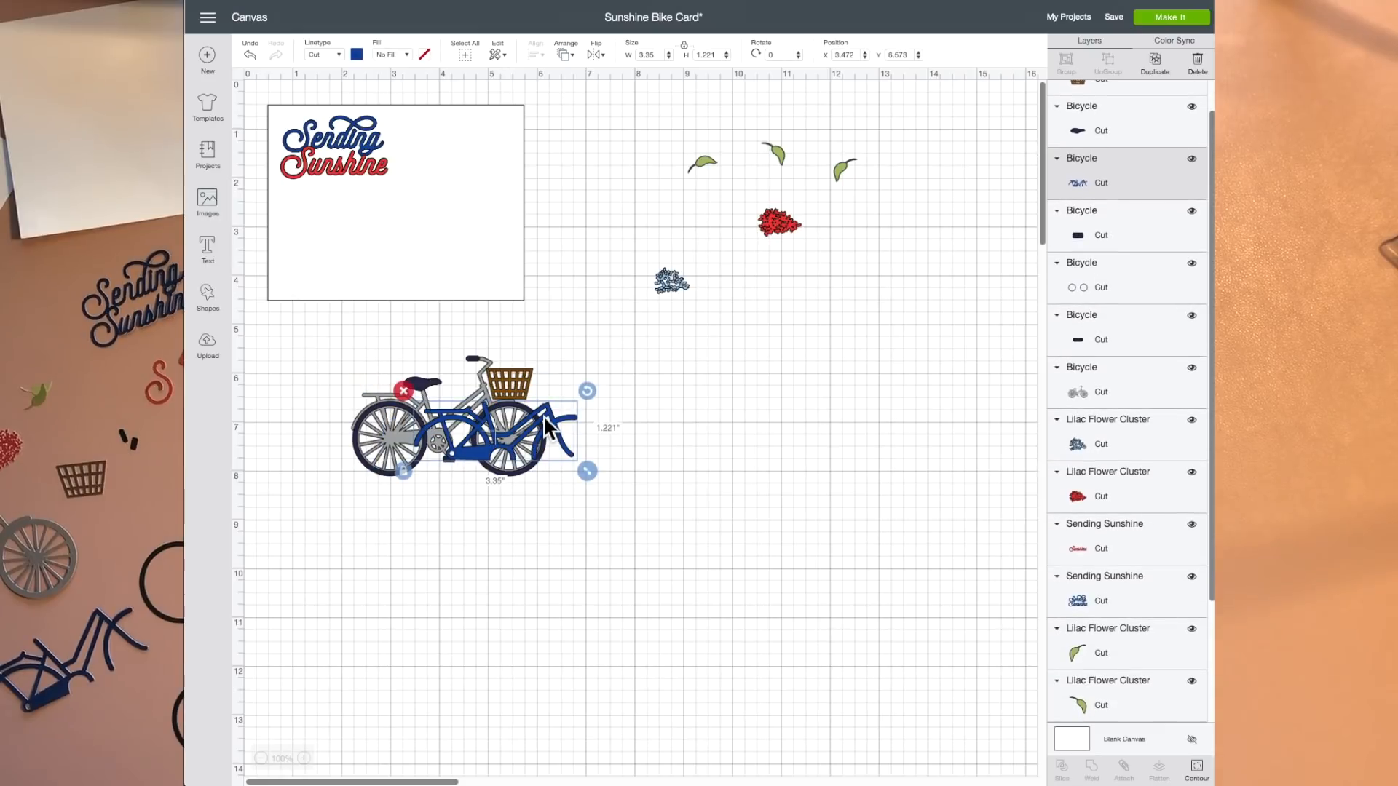
key("ctrl+z")
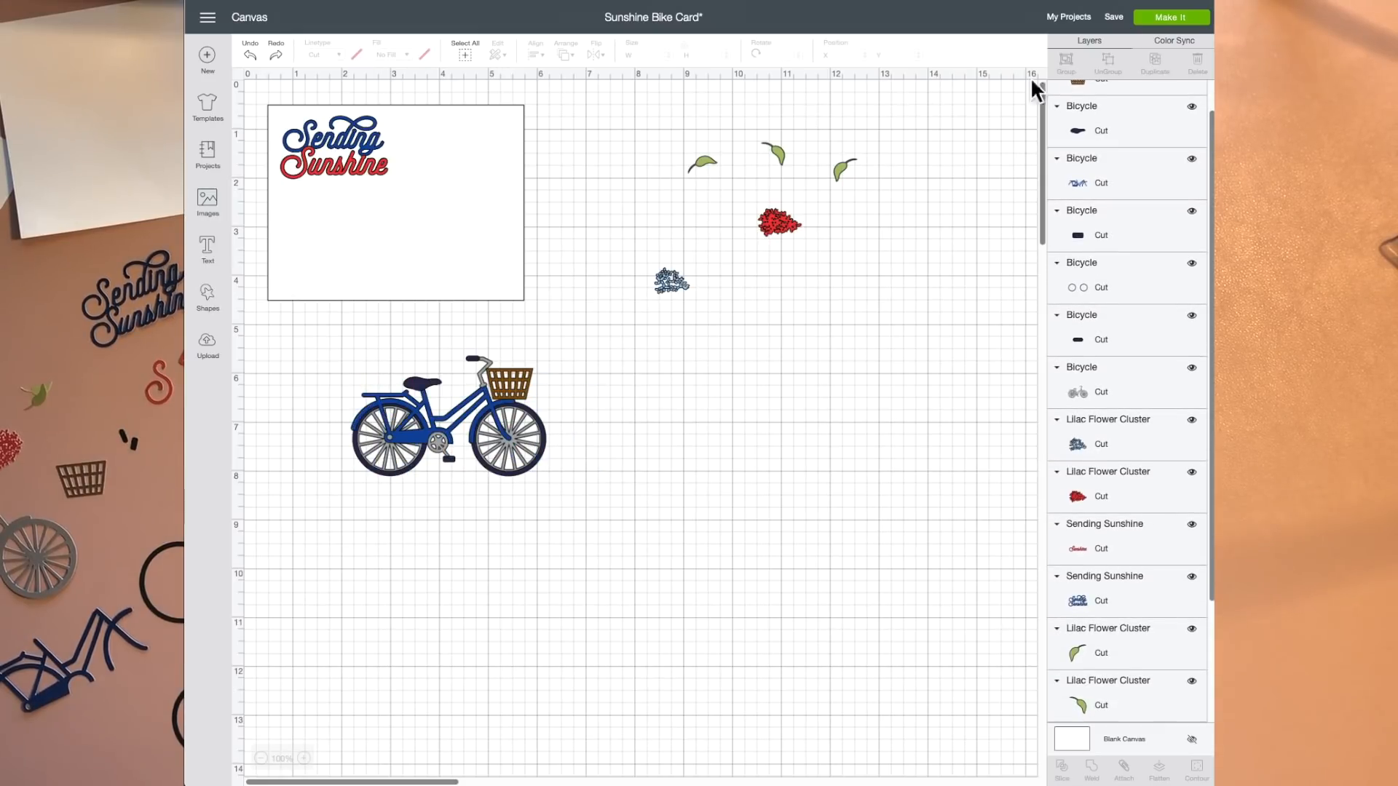
Step: Group all the bicycle layers again and return the bicycle to the card beneath the "Sending Sunshine" text
left_click_drag(325, 338, 561, 500)
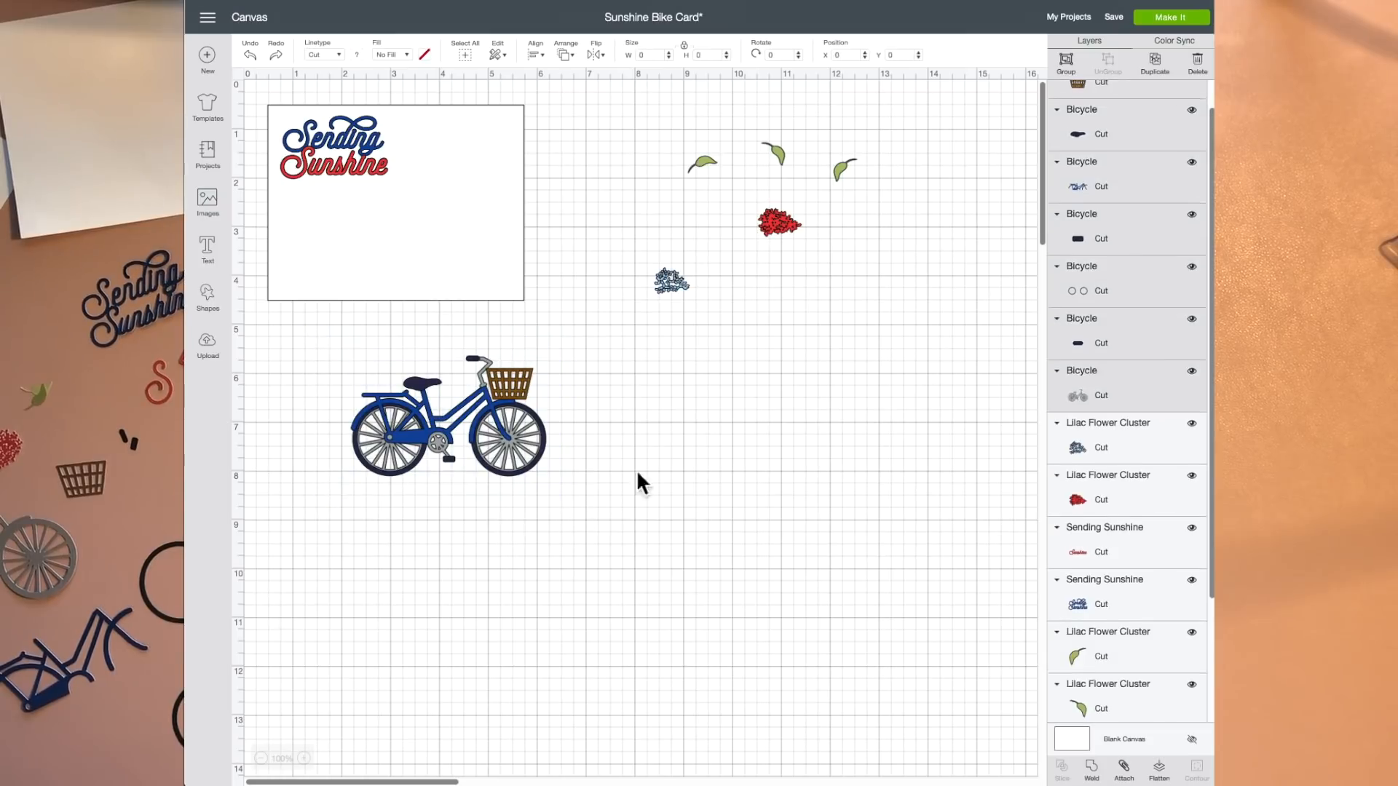
left_click(1066, 59)
left_click_drag(464, 418, 431, 238)
left_click(613, 360)
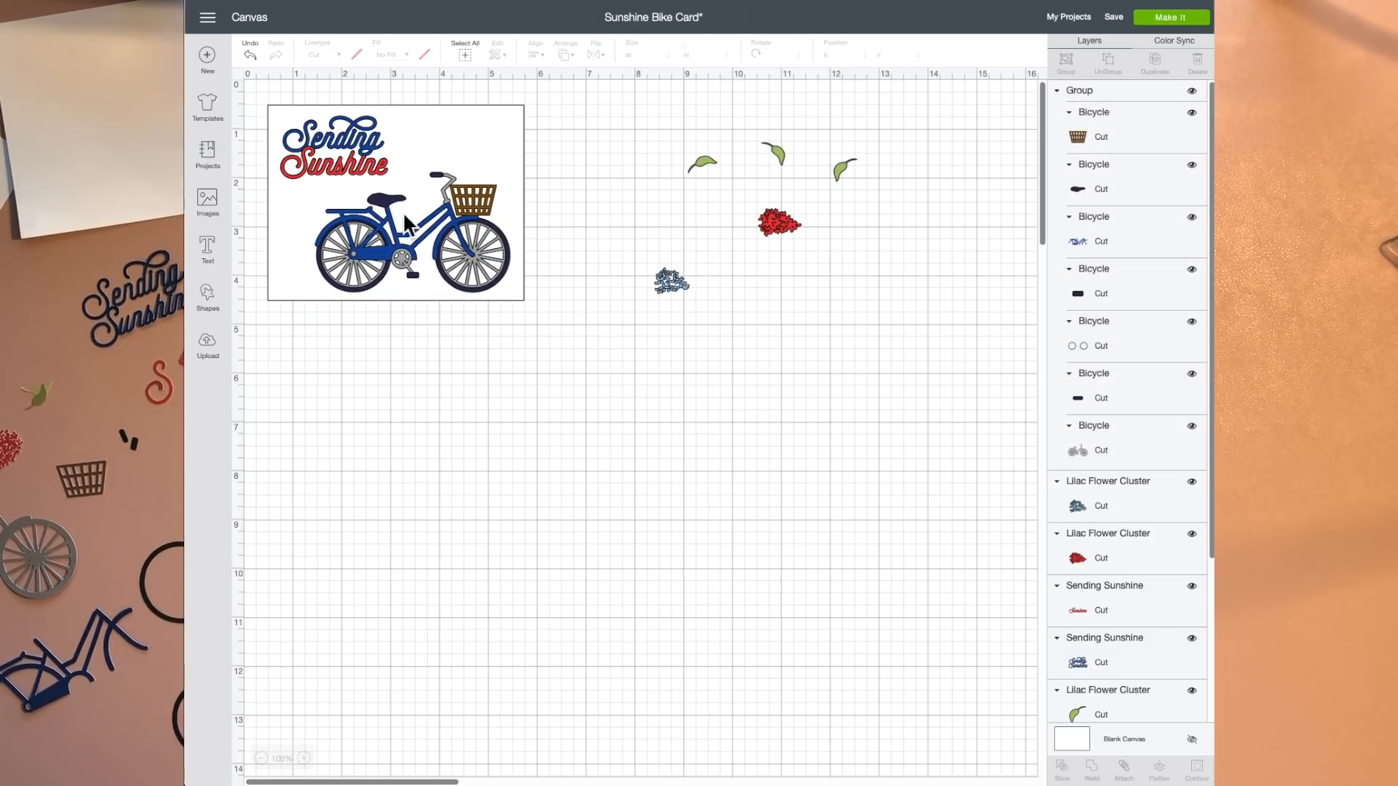
Step: View the material color choices for the blue frame layer of the bicycle
left_click(1091, 243)
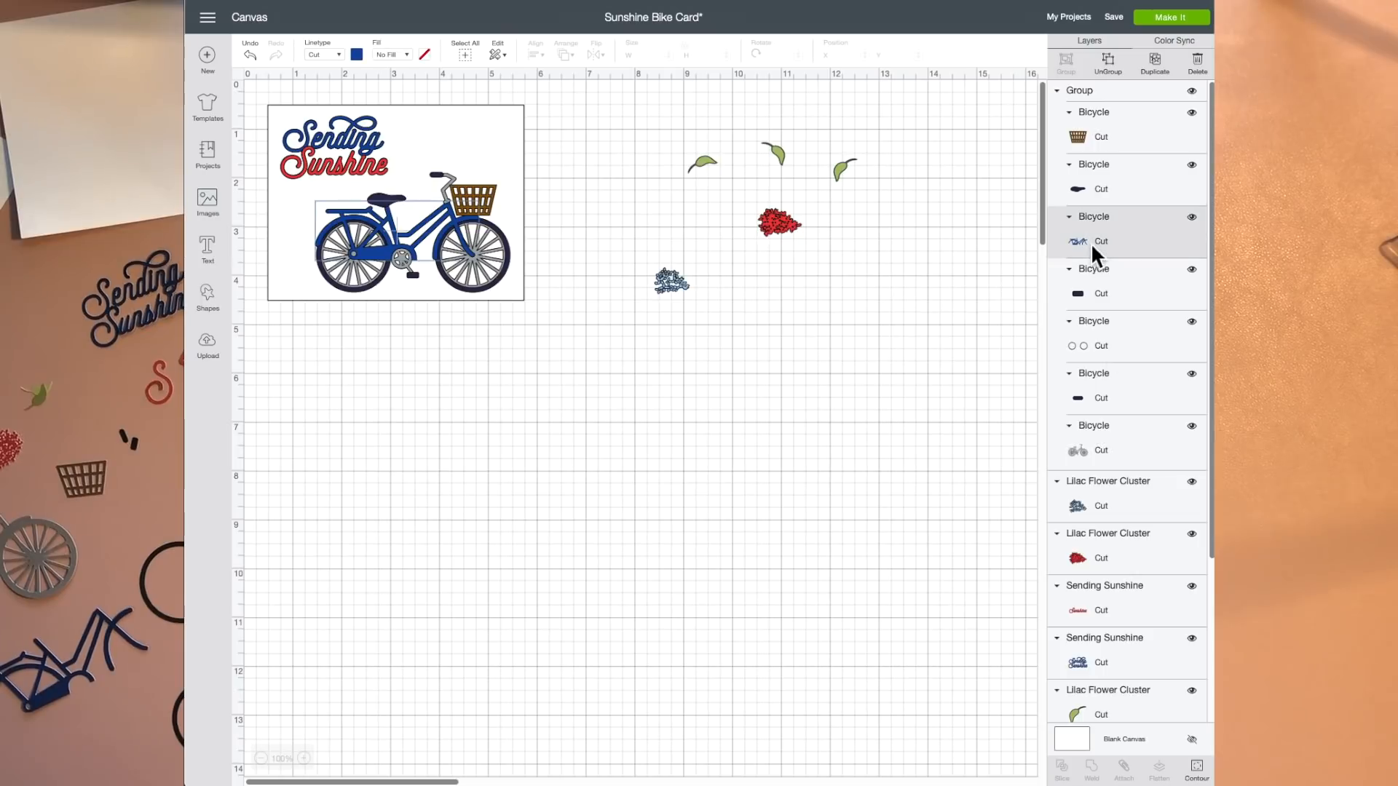
left_click(359, 56)
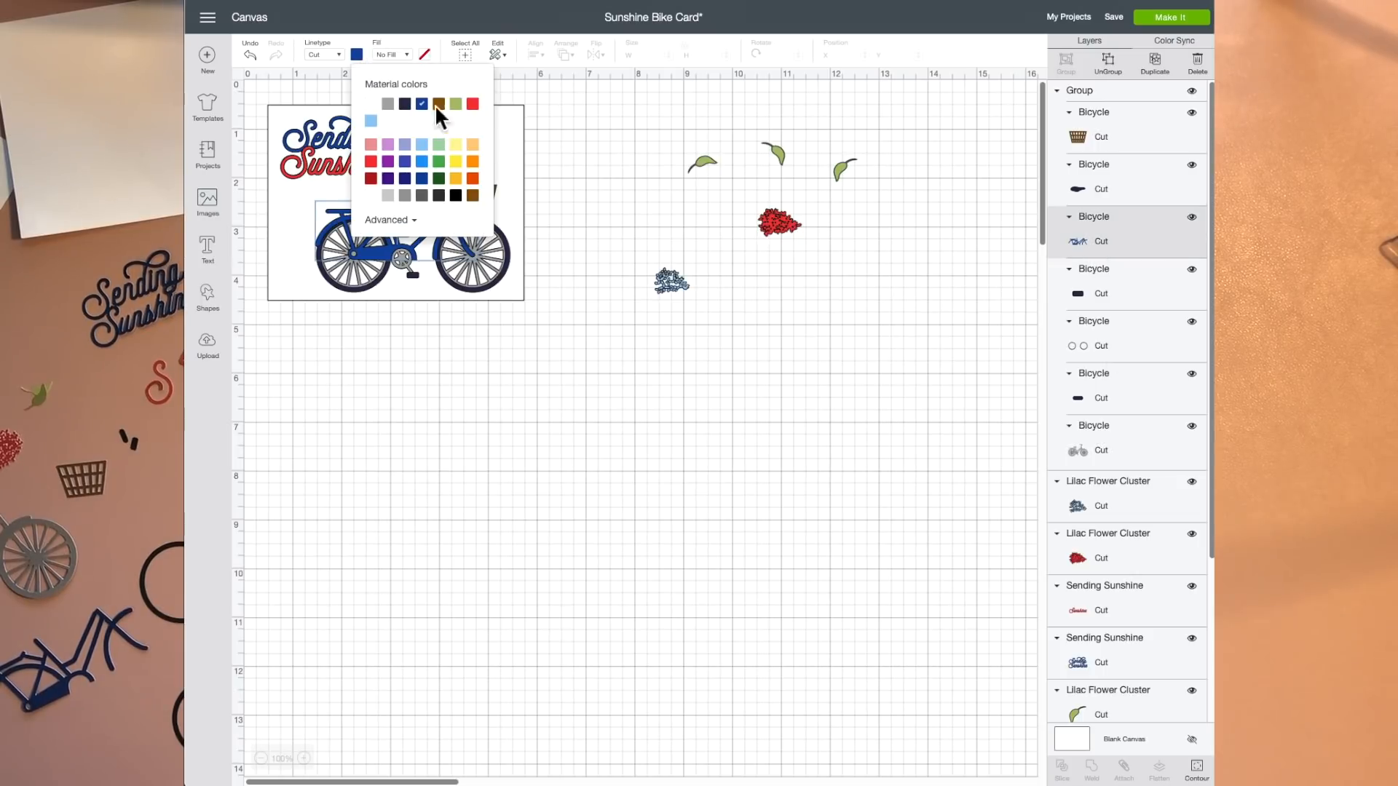
left_click(569, 167)
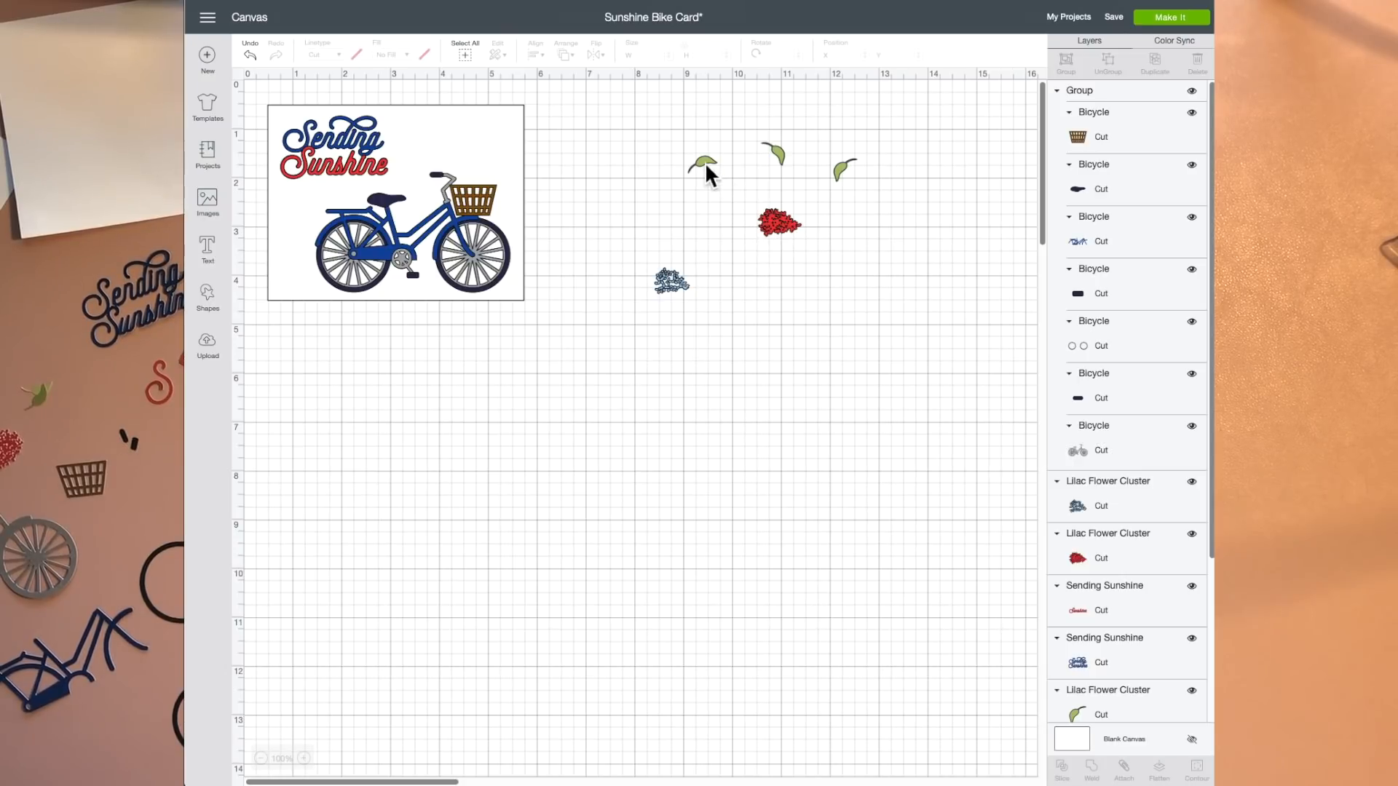
Step: Gather the three green leaves close together above the blue and red flower clusters
left_click_drag(841, 169, 710, 180)
left_click_drag(782, 155, 741, 154)
left_click(728, 255)
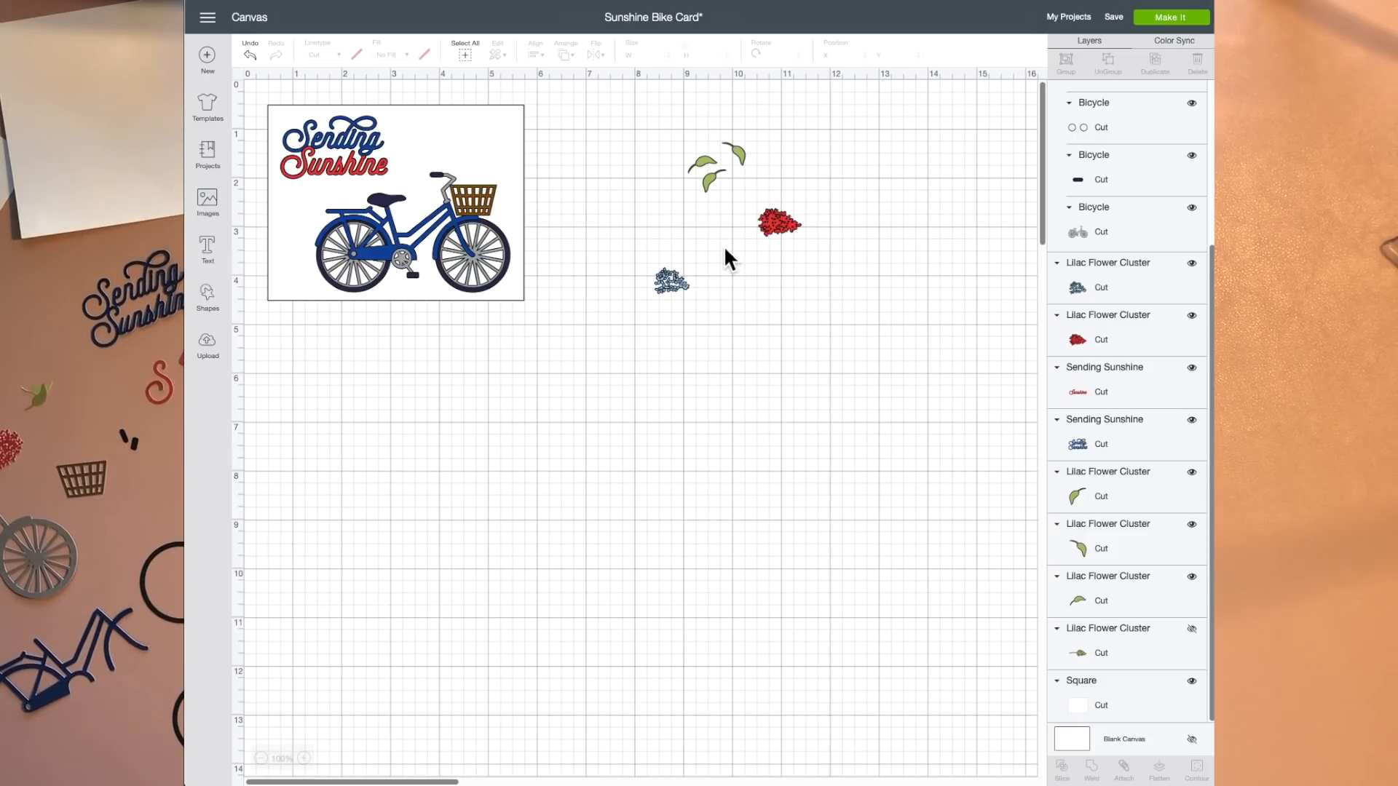
left_click(742, 158)
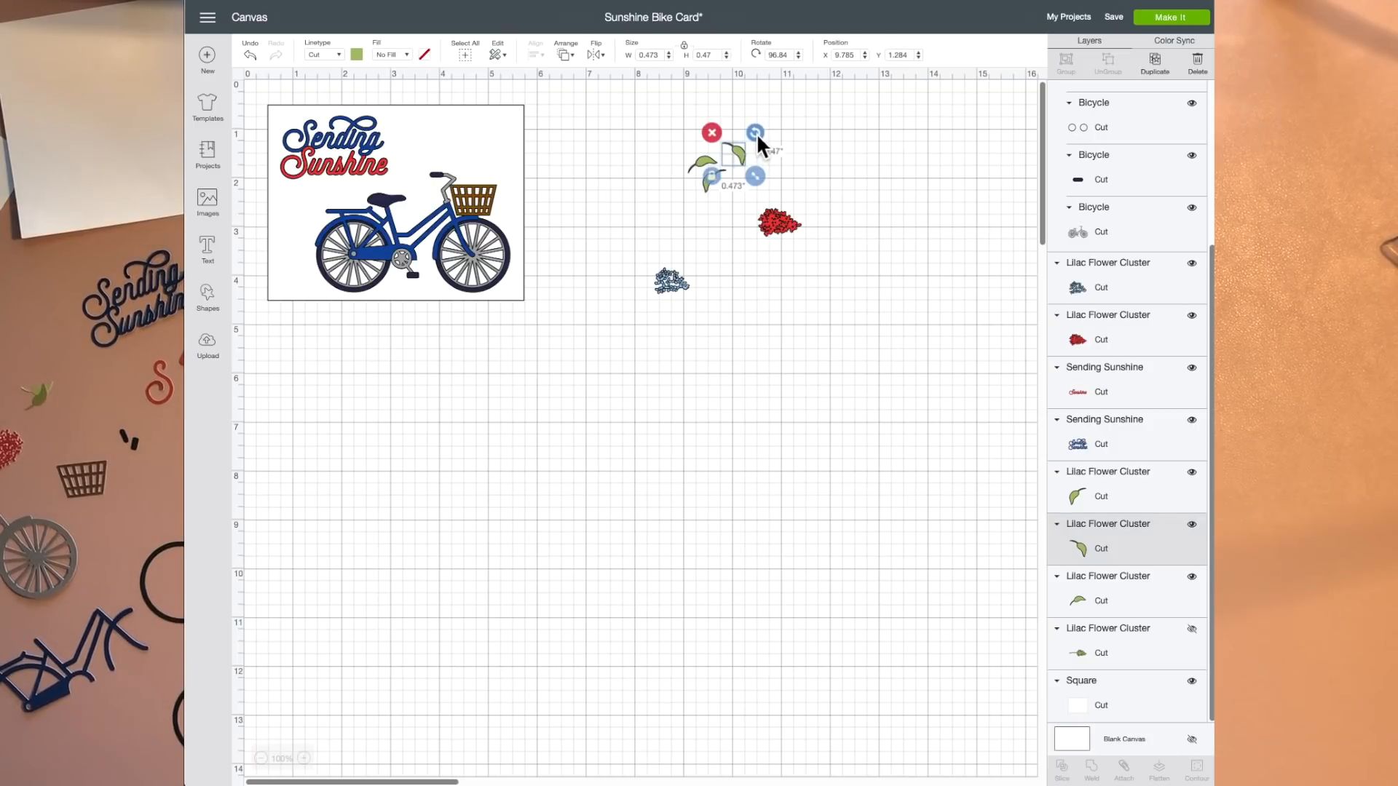
left_click(742, 253)
Step: Try to place the red and blue flower clusters in the bicycle's basket without changing their layer order
left_click_drag(780, 226, 472, 185)
left_click_drag(668, 279, 478, 192)
left_click(474, 183)
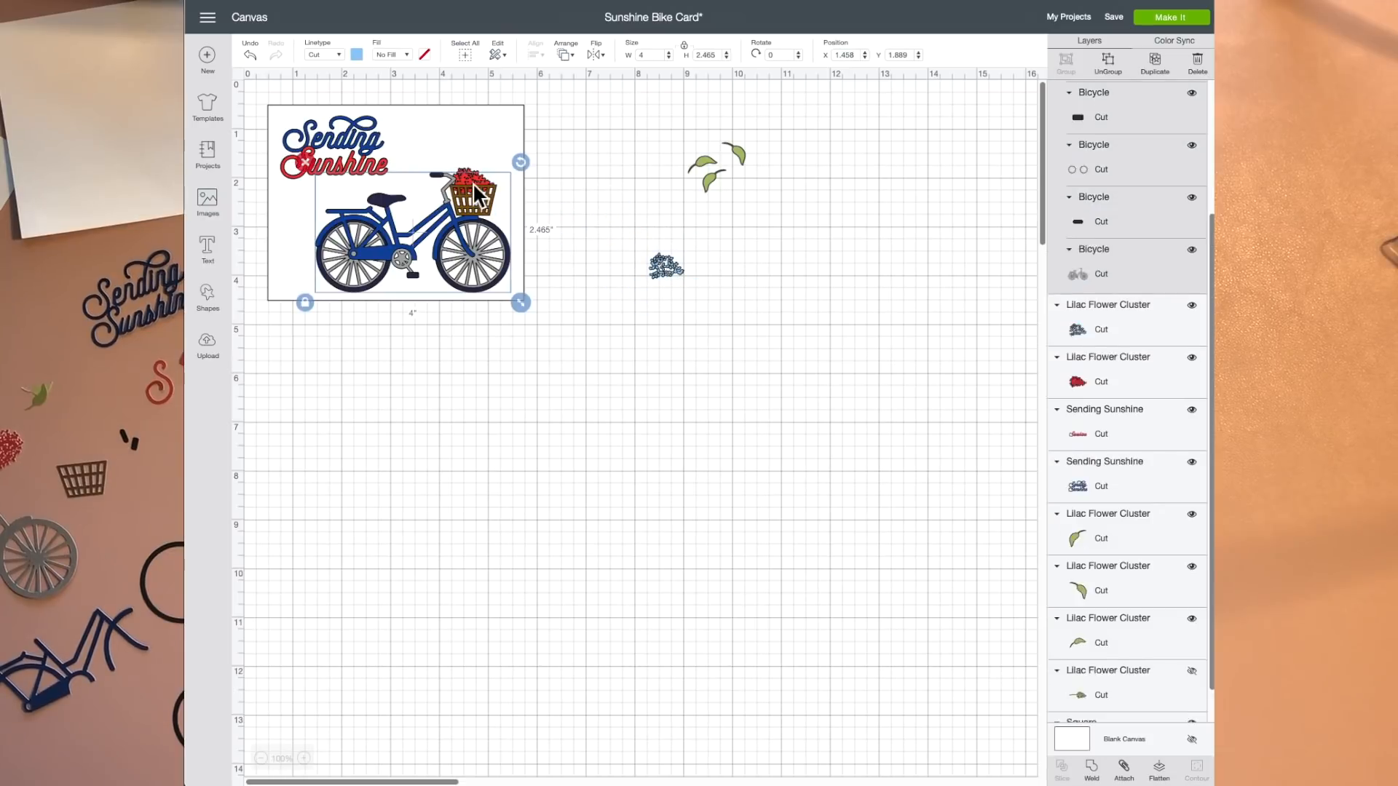
left_click_drag(472, 178, 735, 294)
left_click_drag(461, 247, 459, 232)
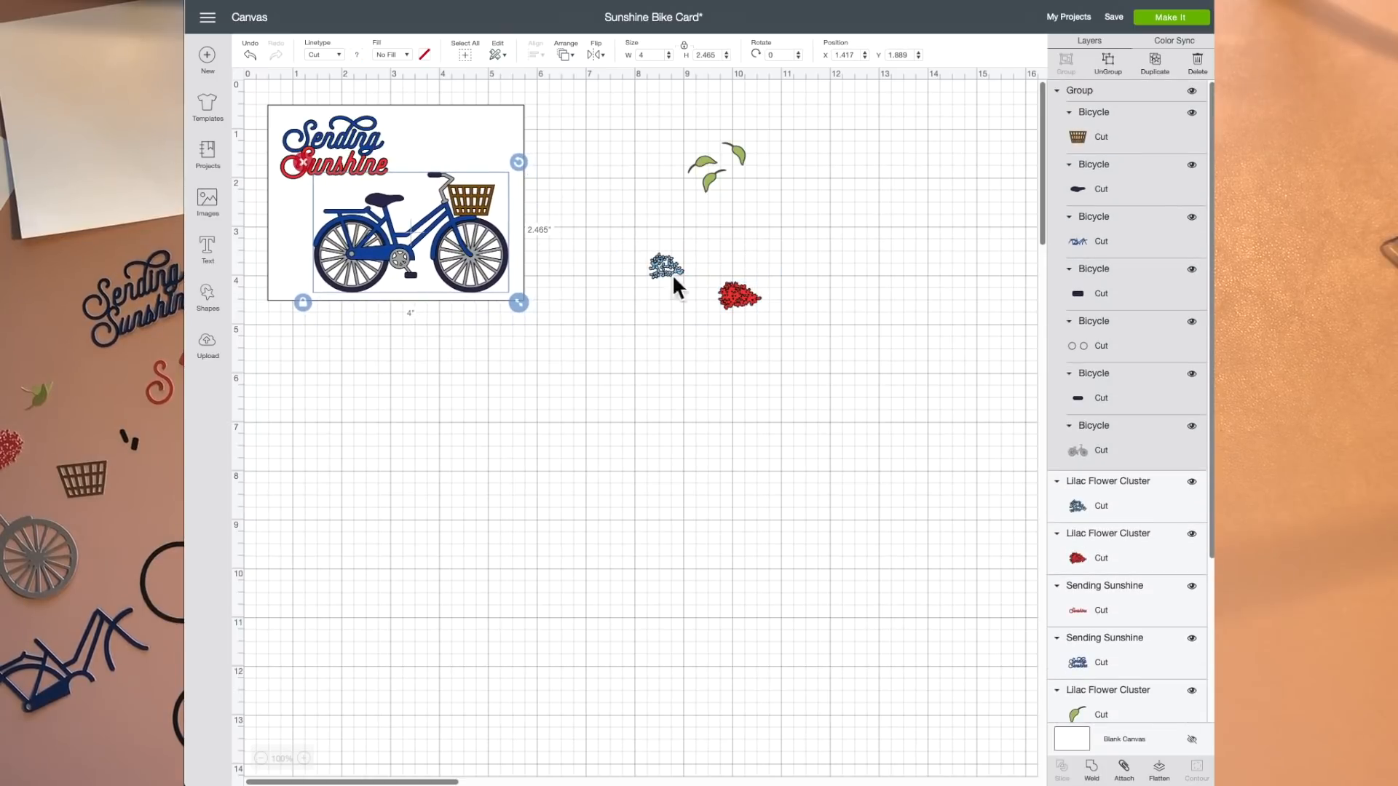
Step: Bring the red flower cluster to the front and place it on top of the bicycle's basket
left_click(736, 301)
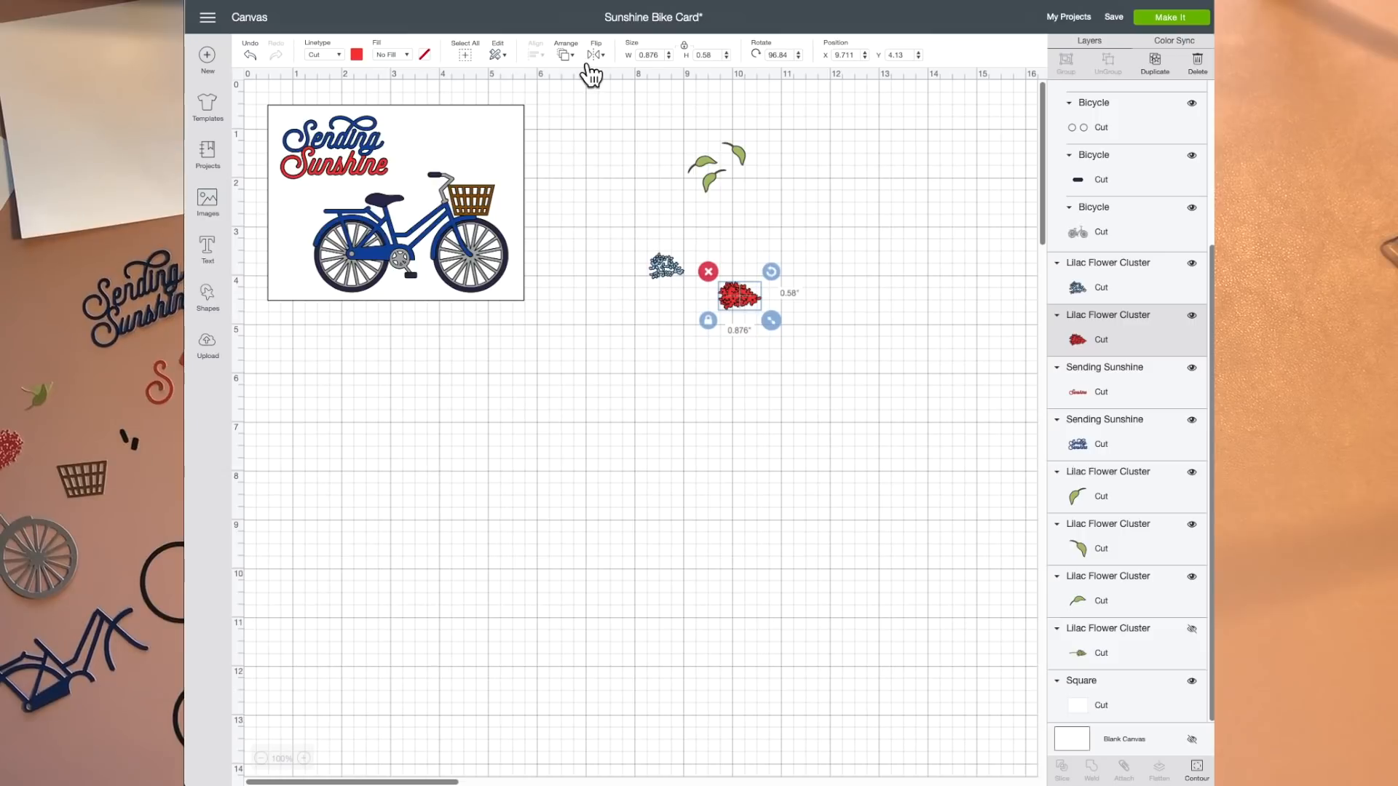
left_click(565, 55)
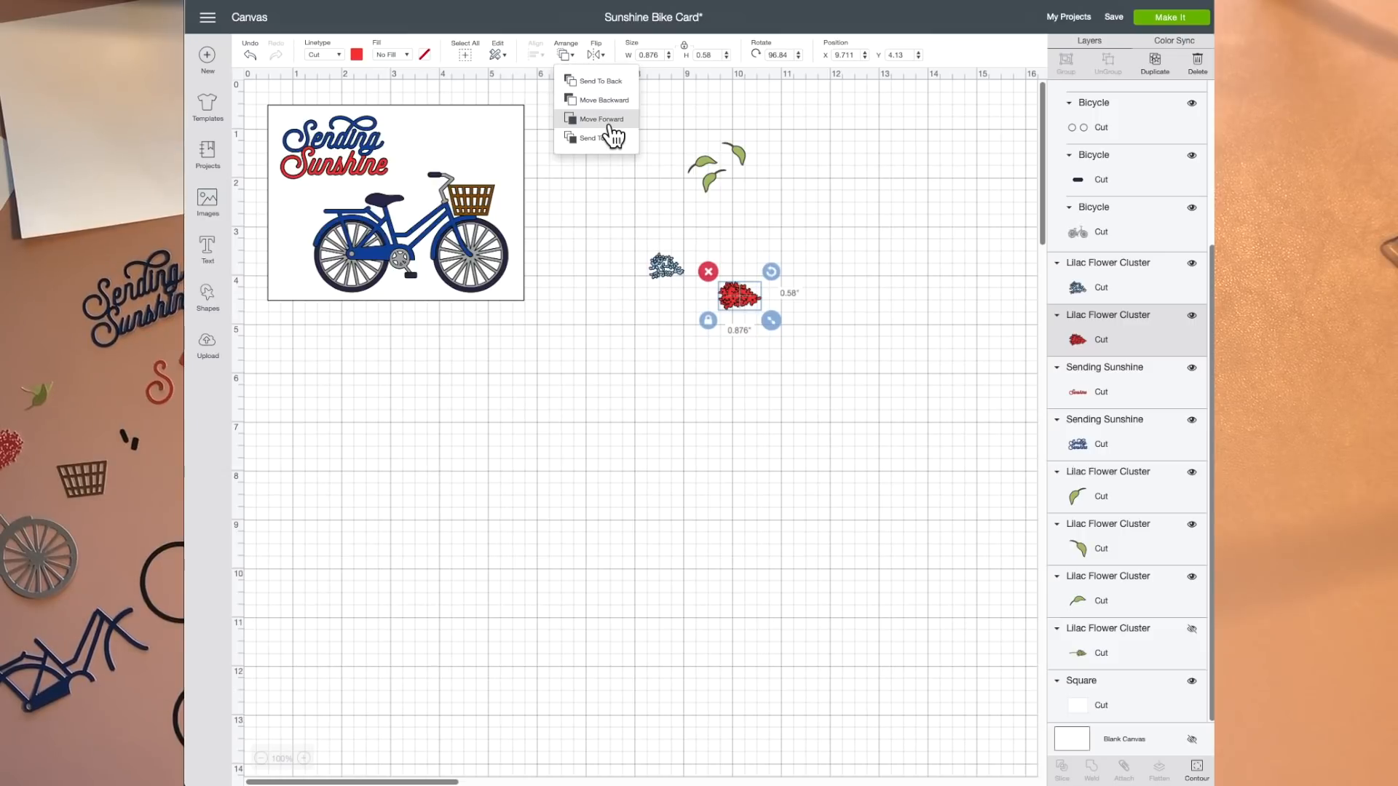
left_click(611, 139)
left_click_drag(740, 296, 472, 181)
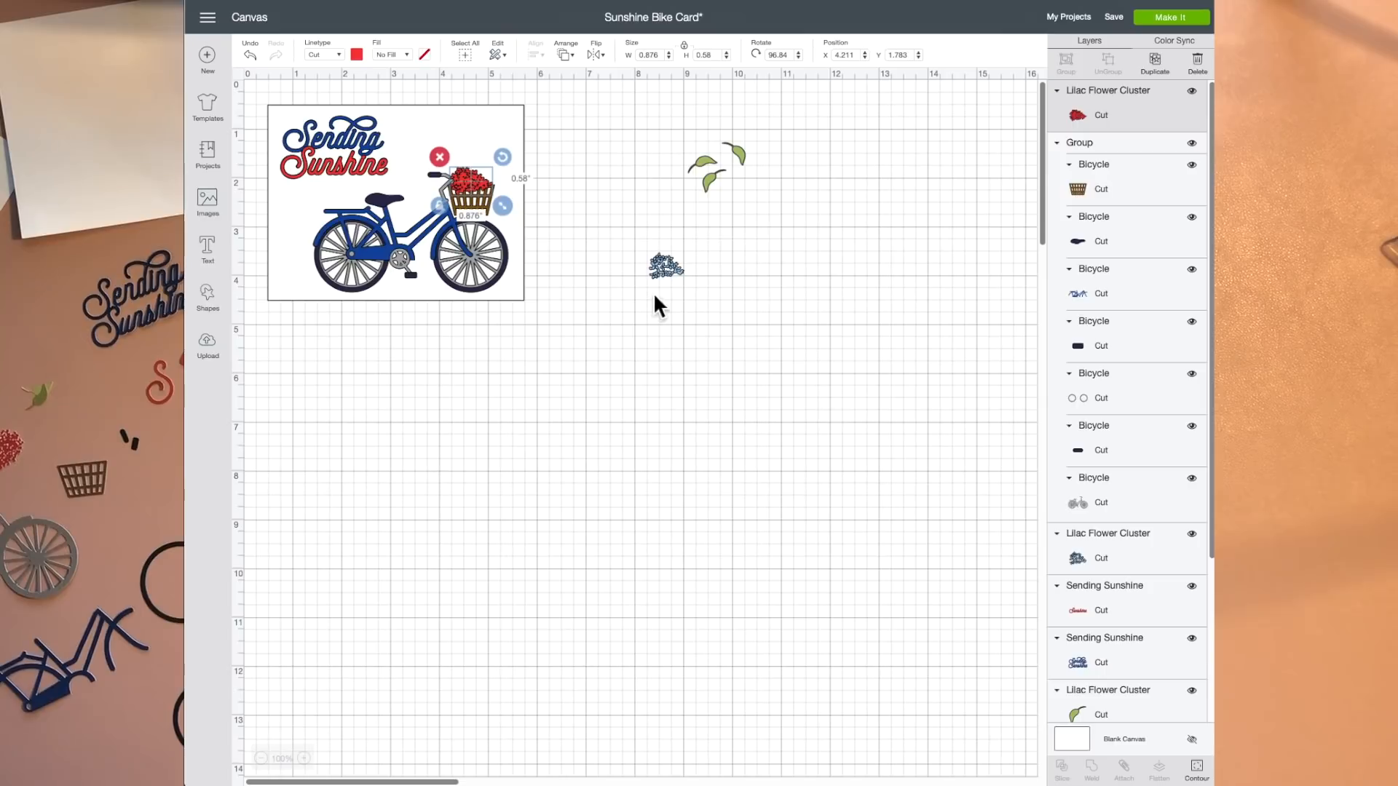
Step: Bring the blue flower cluster to the front and lay it over the red flowers in the basket
left_click(669, 268)
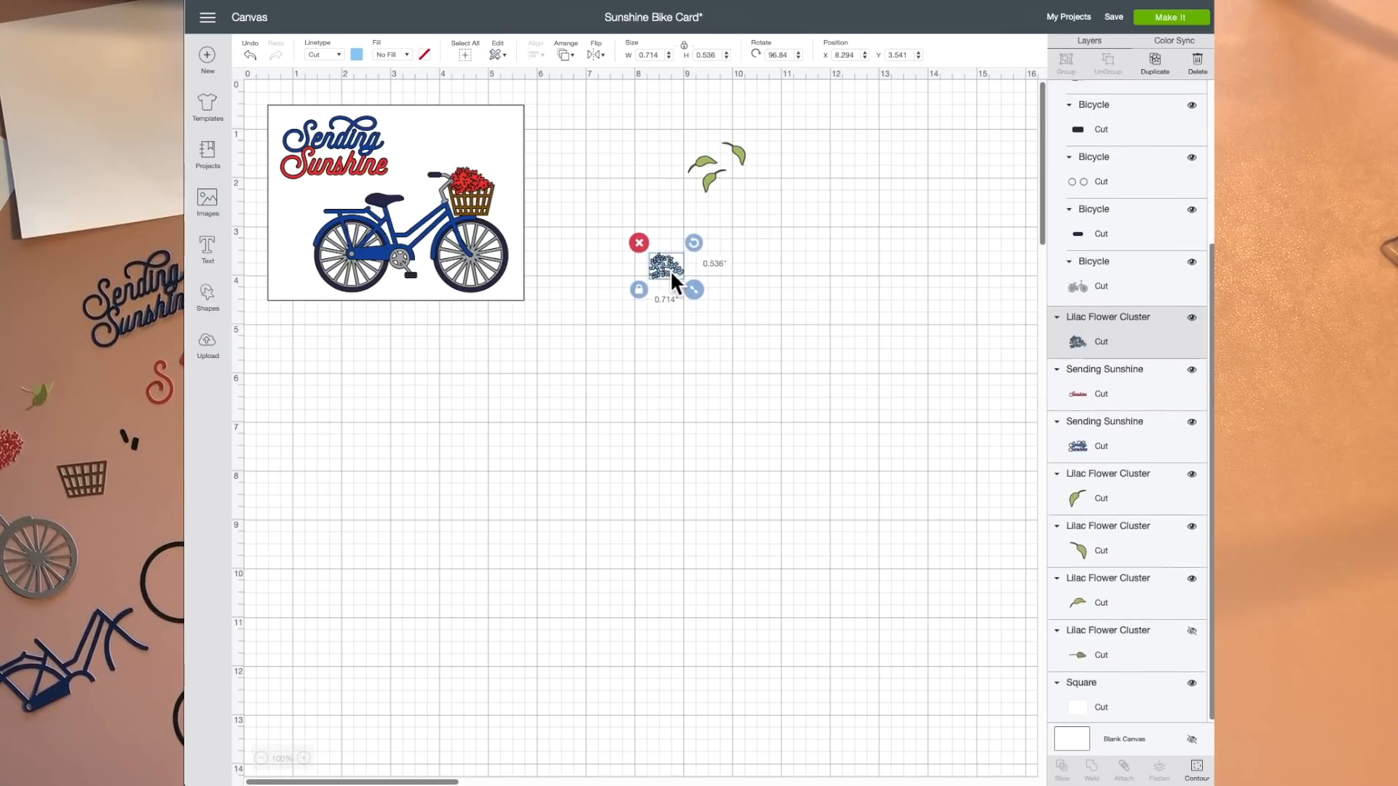
left_click(578, 79)
left_click(578, 142)
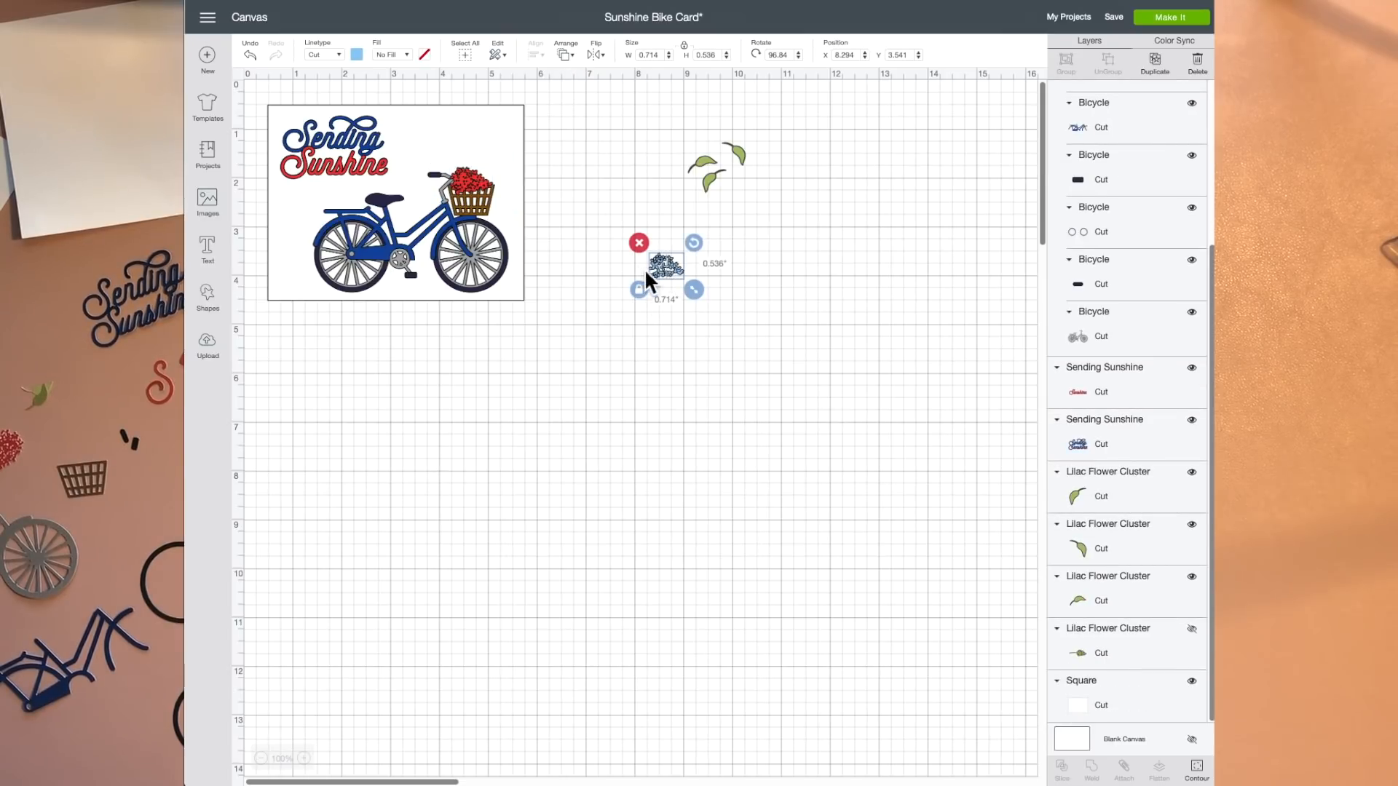
left_click_drag(667, 269, 470, 182)
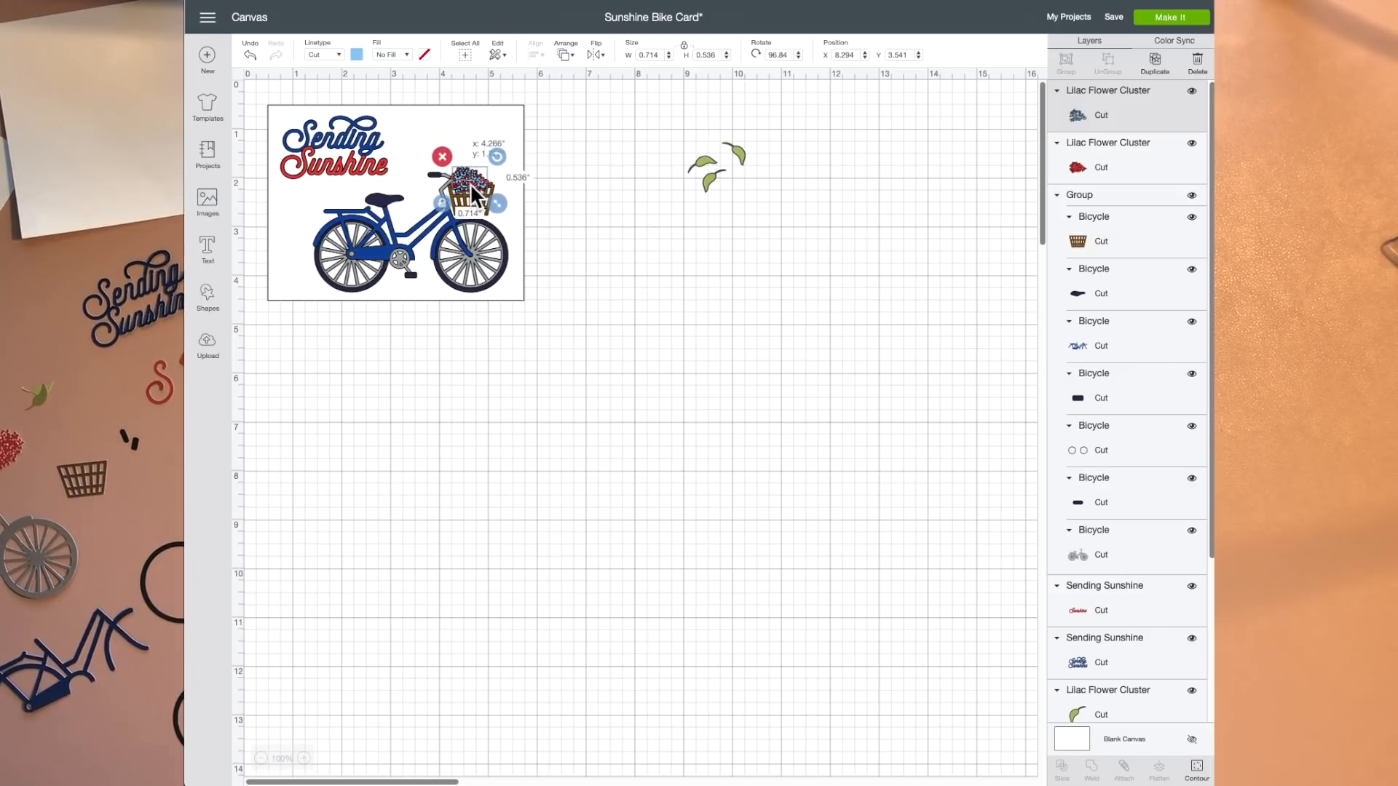
left_click(622, 262)
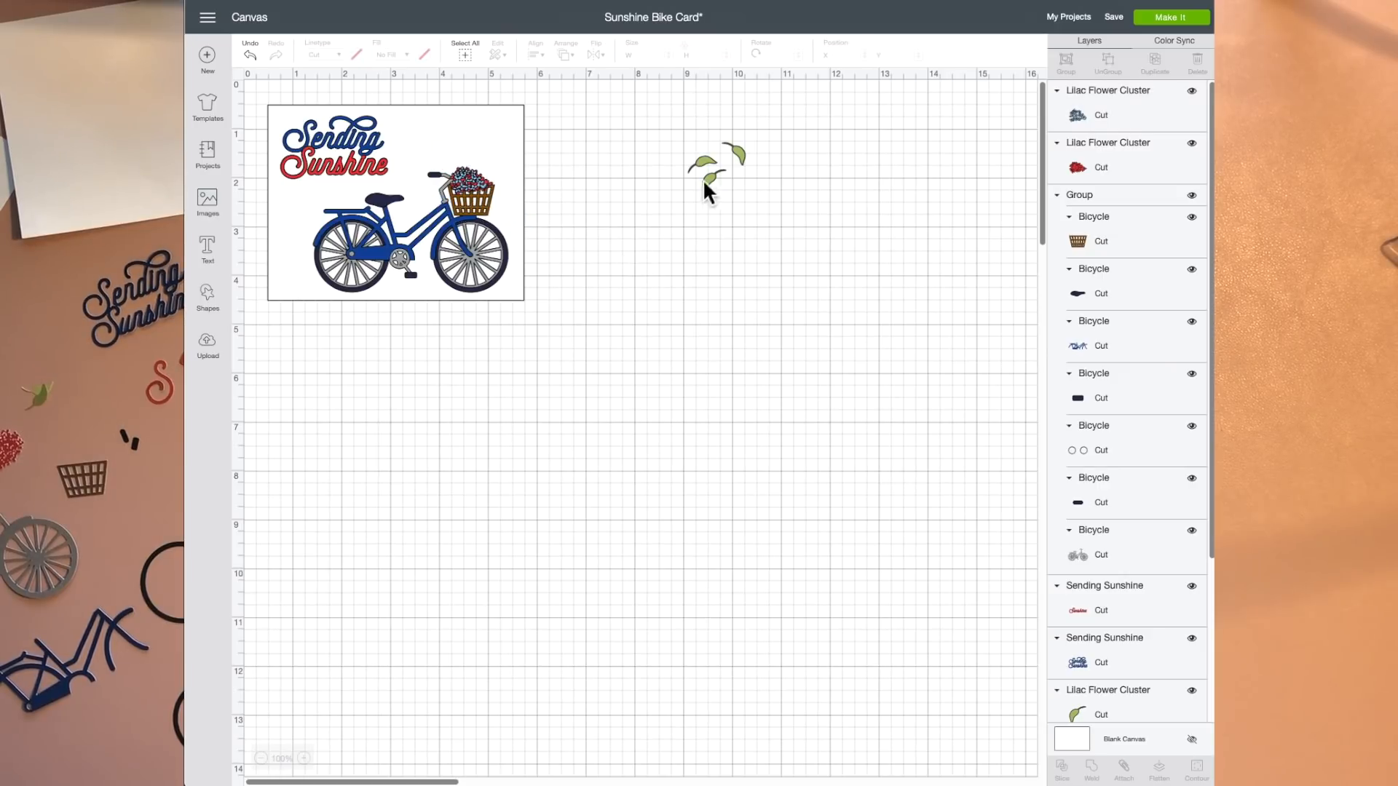
Step: Place one green leaf at the basket's right edge and move it forward in the layer order, above the bicycle group but behind the flowers
left_click_drag(744, 155, 501, 192)
left_click(571, 58)
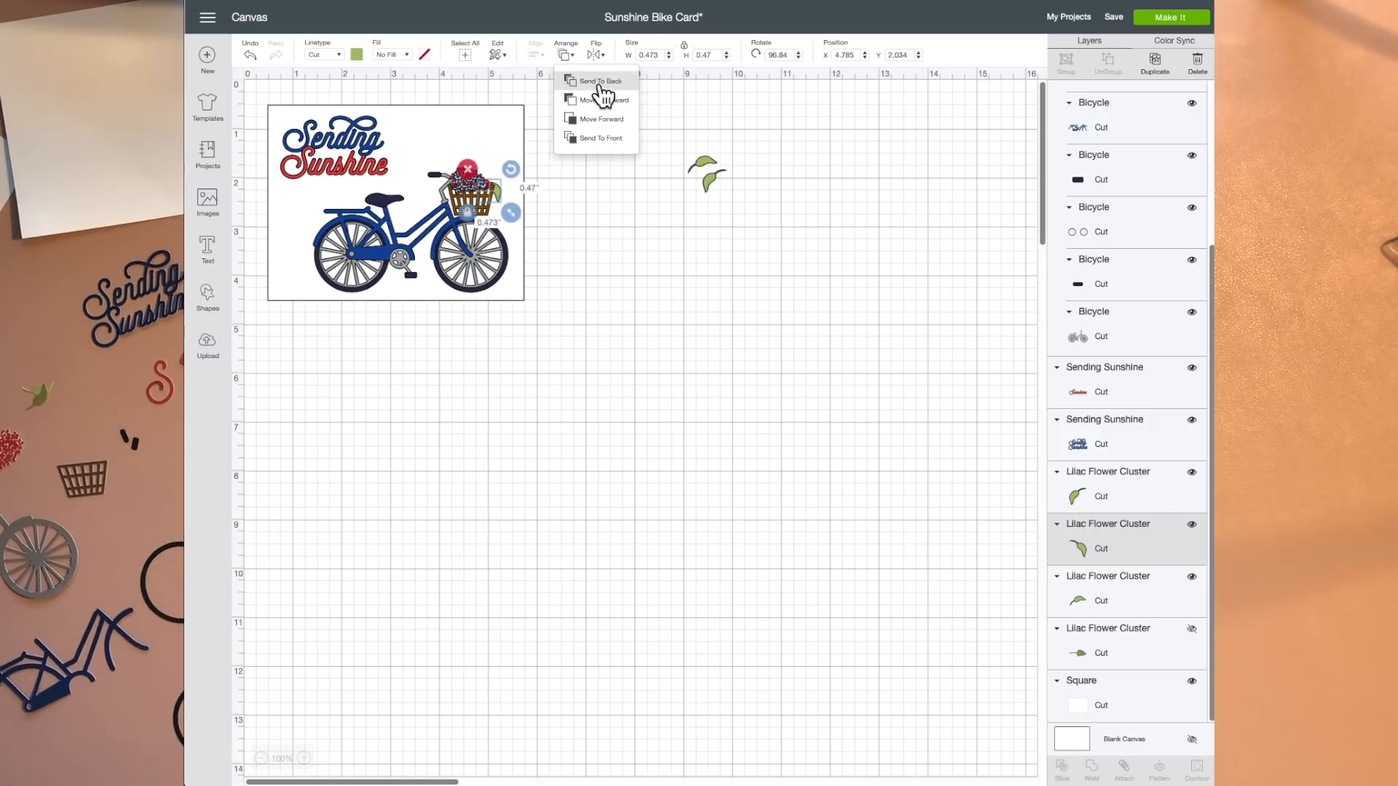
left_click(616, 127)
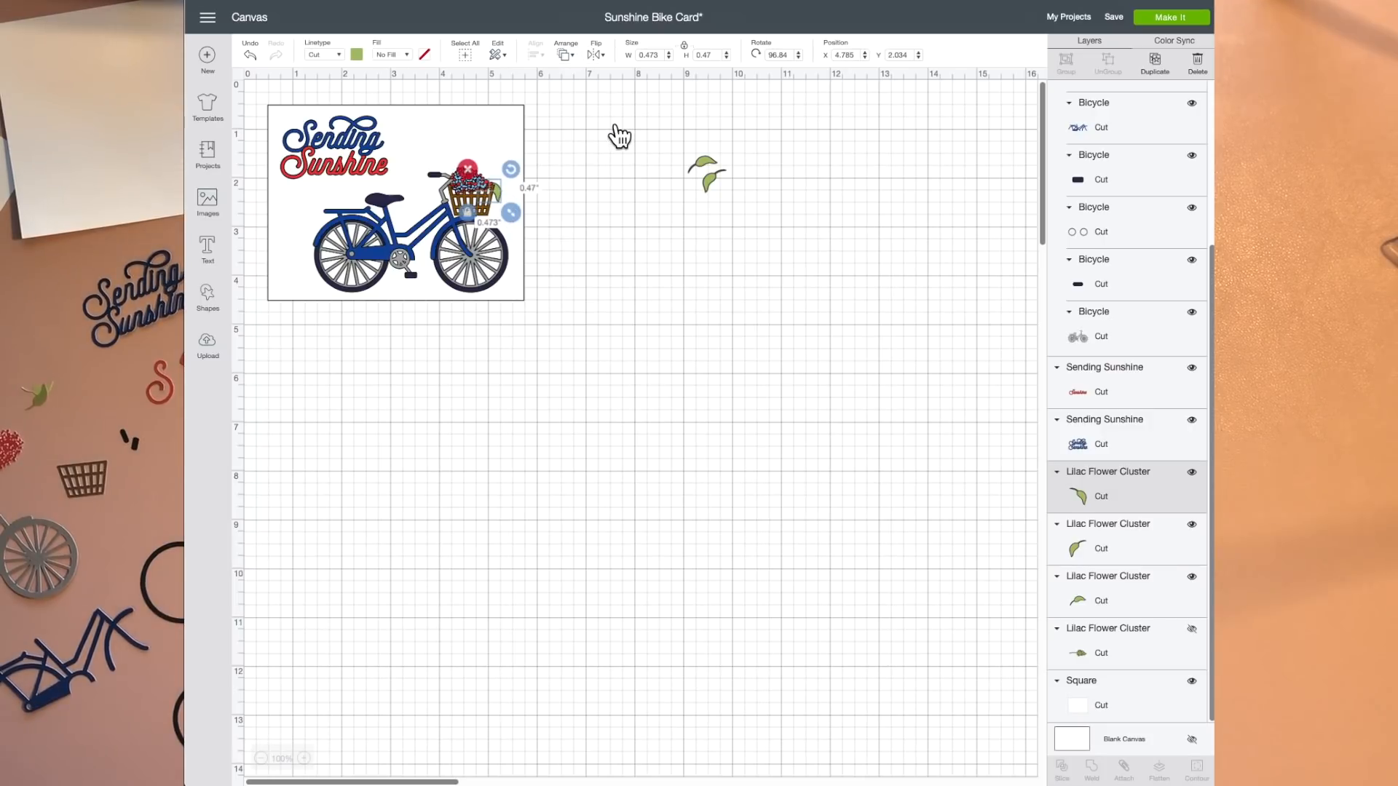
left_click(584, 65)
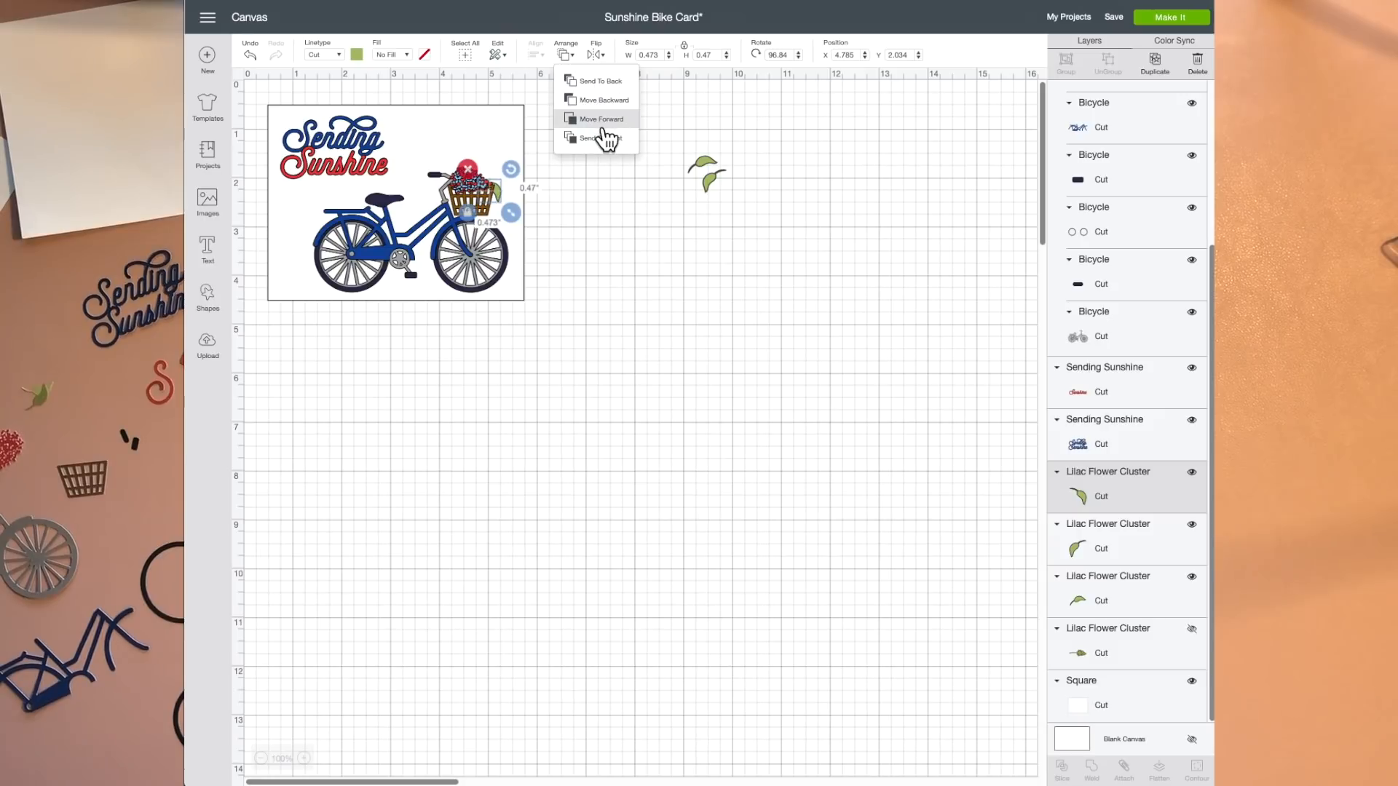
left_click(603, 128)
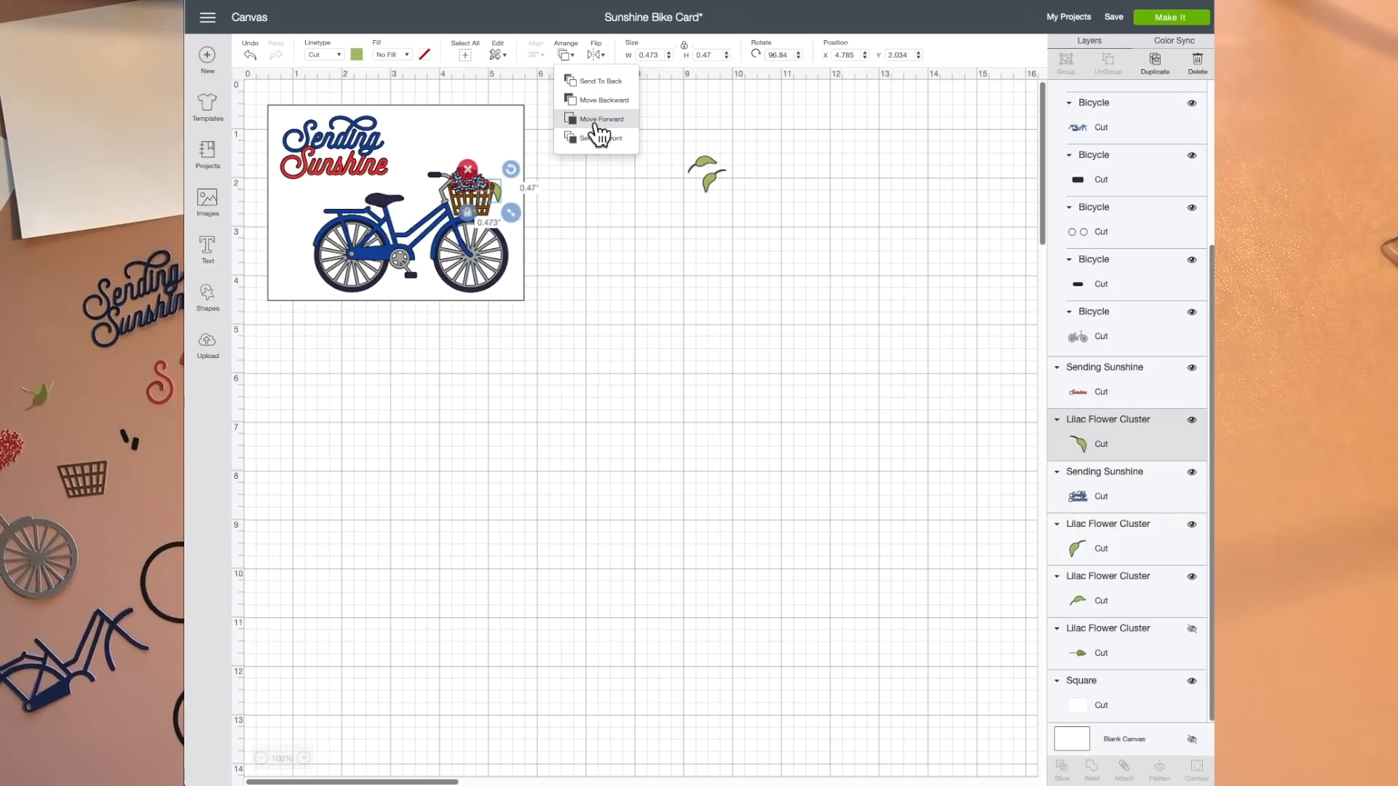
left_click(596, 120)
left_click(573, 63)
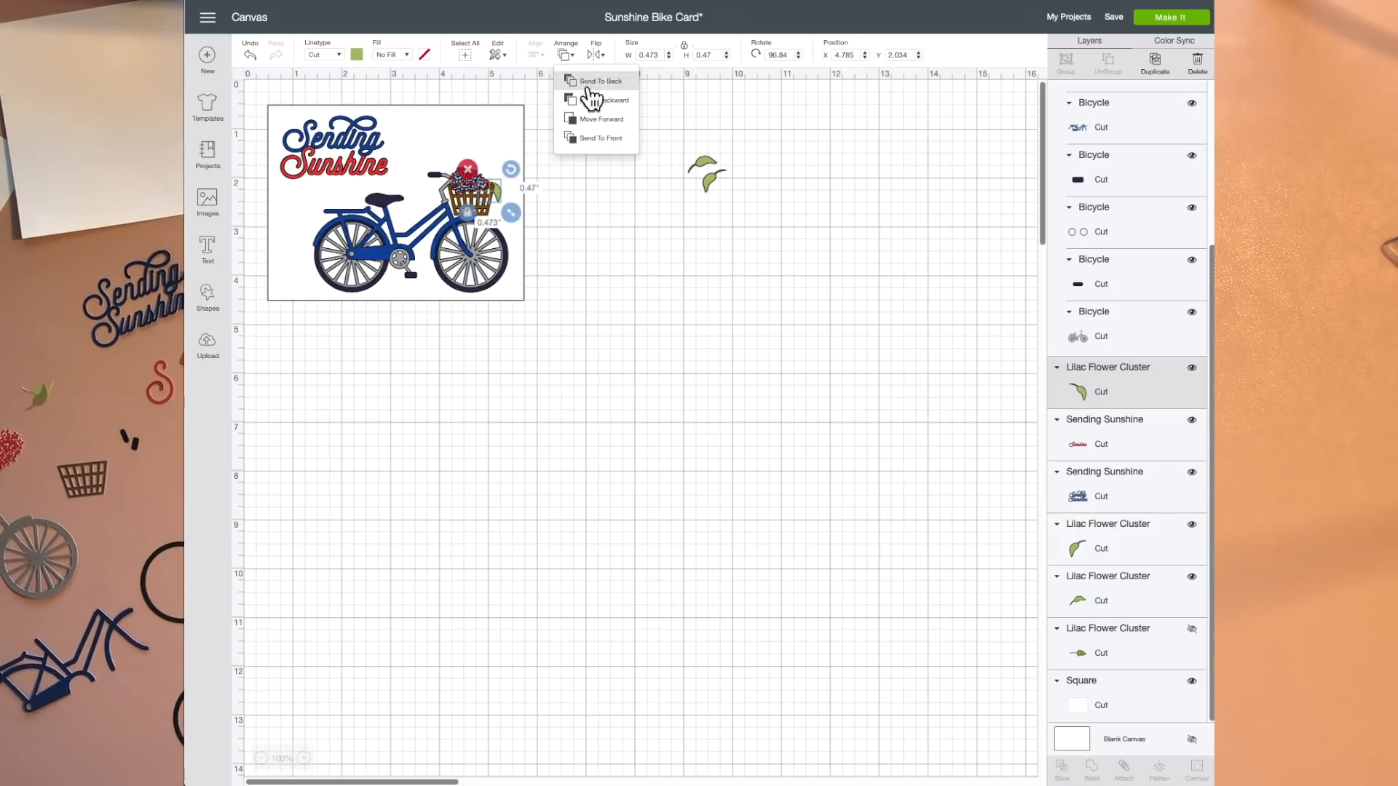
left_click(602, 120)
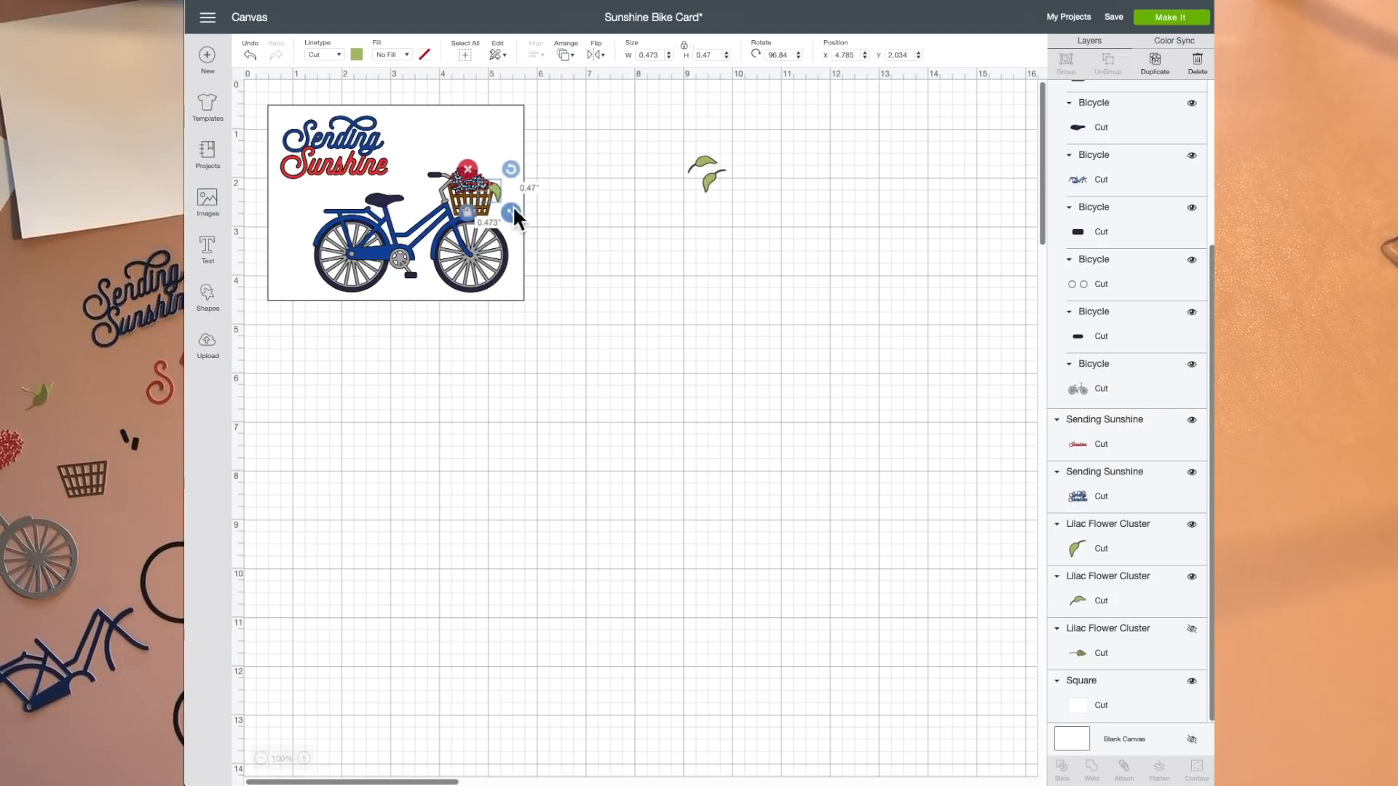
left_click_drag(496, 195, 497, 194)
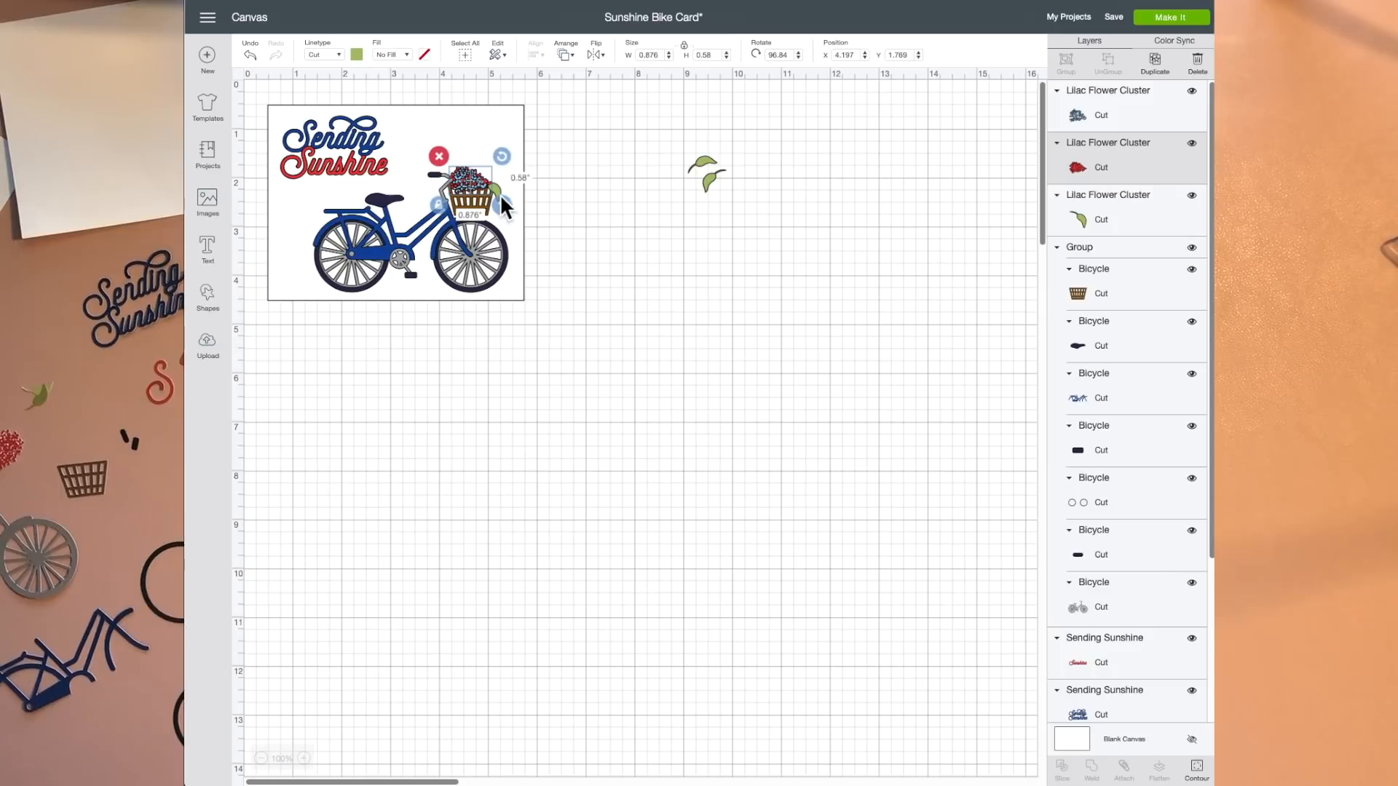
left_click(502, 191)
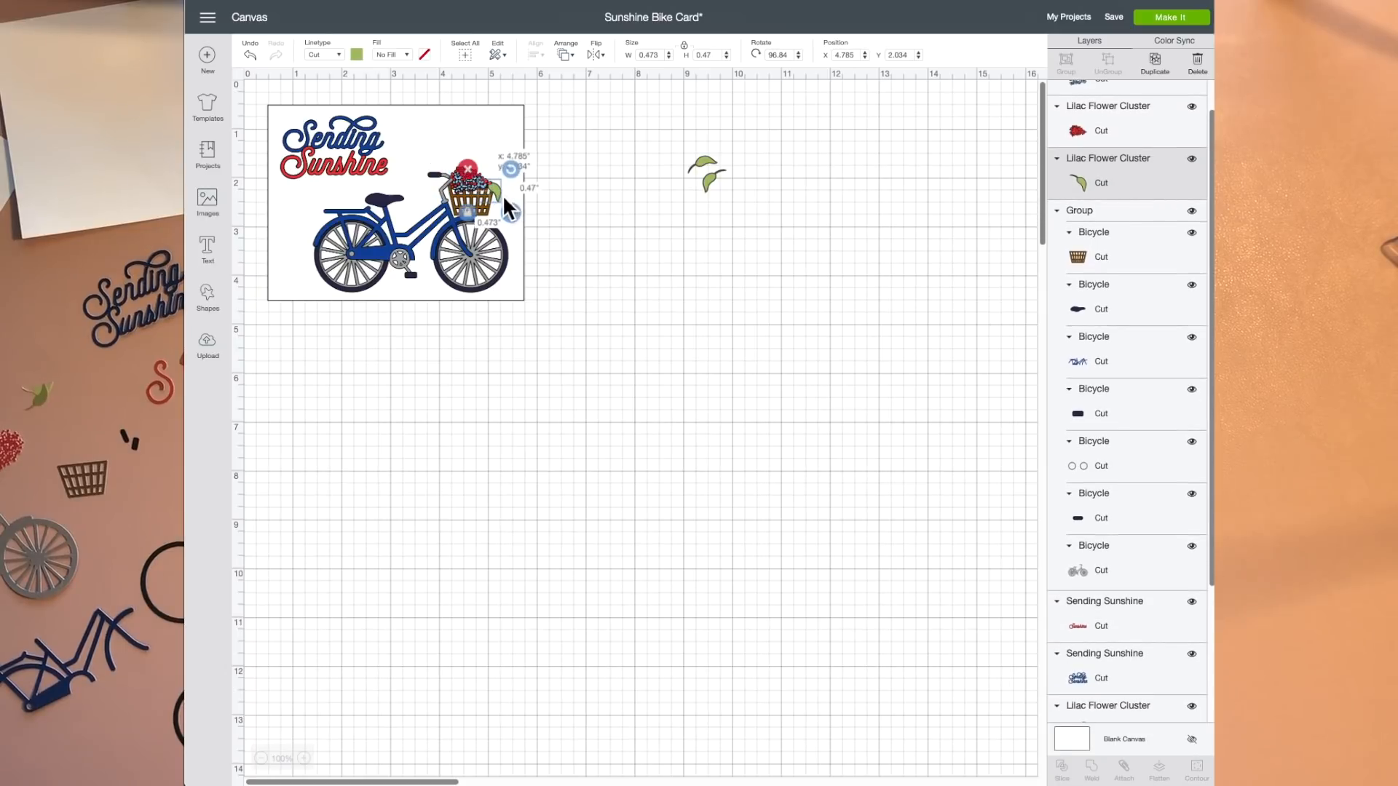
left_click_drag(508, 208, 507, 207)
Step: Place the two remaining green leaves beside the flowers, one on each side of the basket
left_click_drag(710, 166, 495, 178)
left_click_drag(707, 182, 450, 196)
left_click(619, 204)
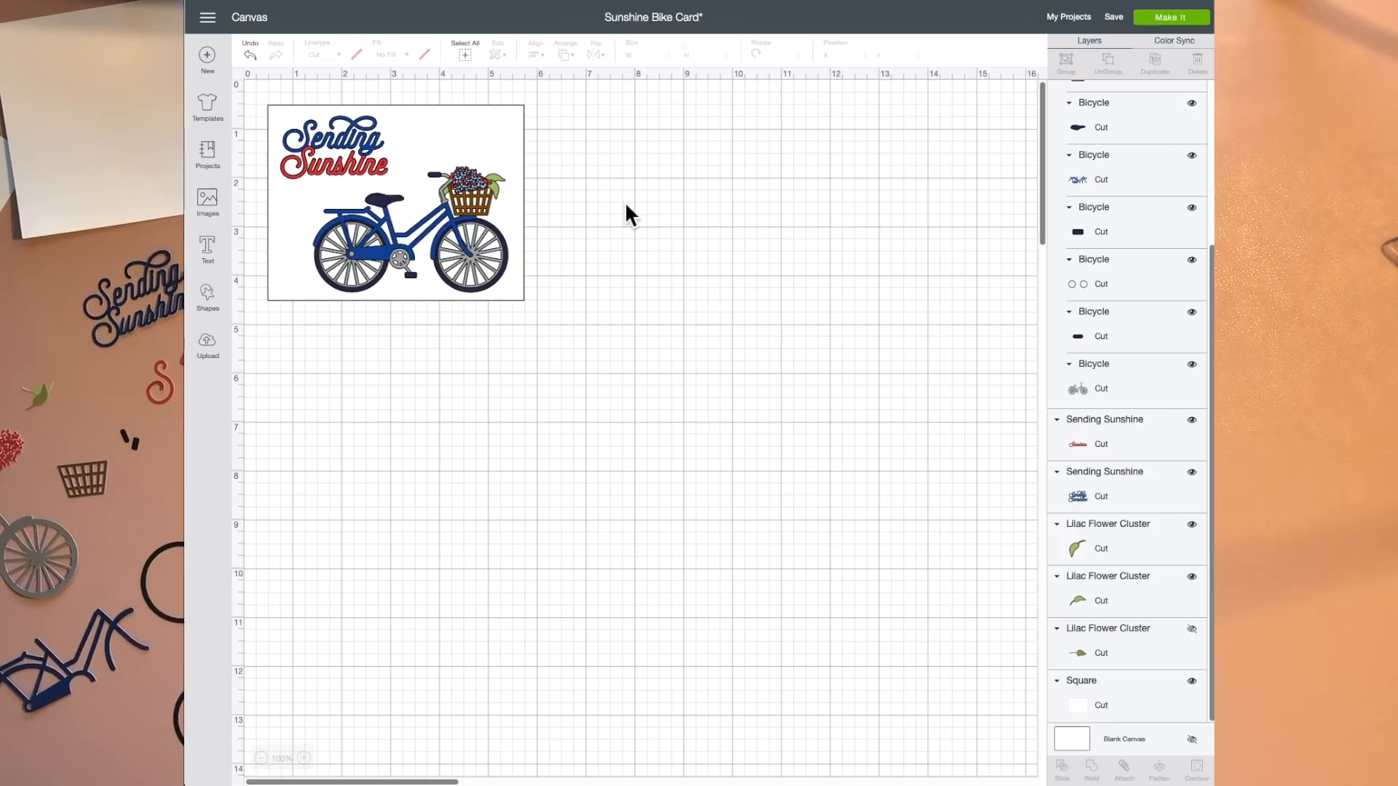
Step: Send the card design to mat preparation with Make It and look through the list of cut mats
left_click(1184, 26)
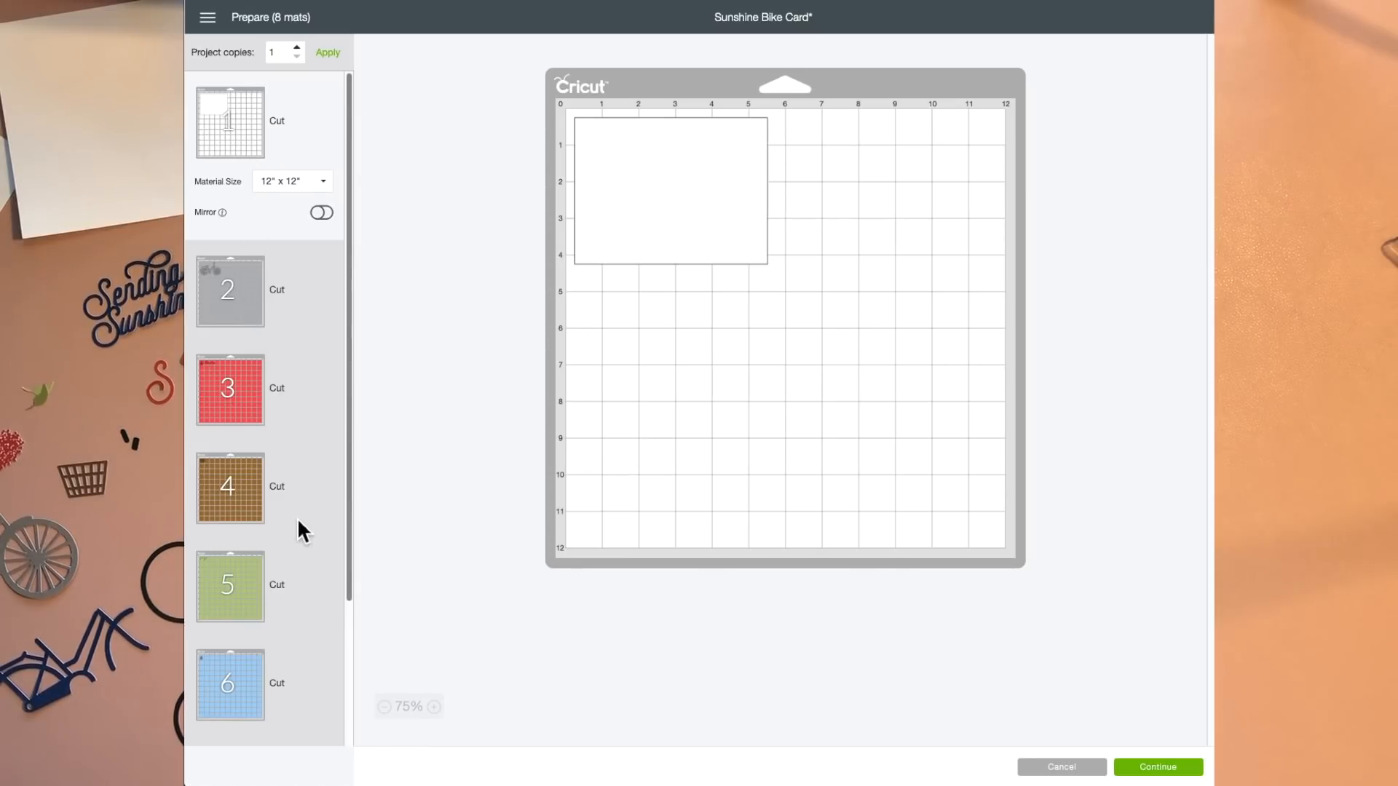
scroll(297, 518, "down", 5)
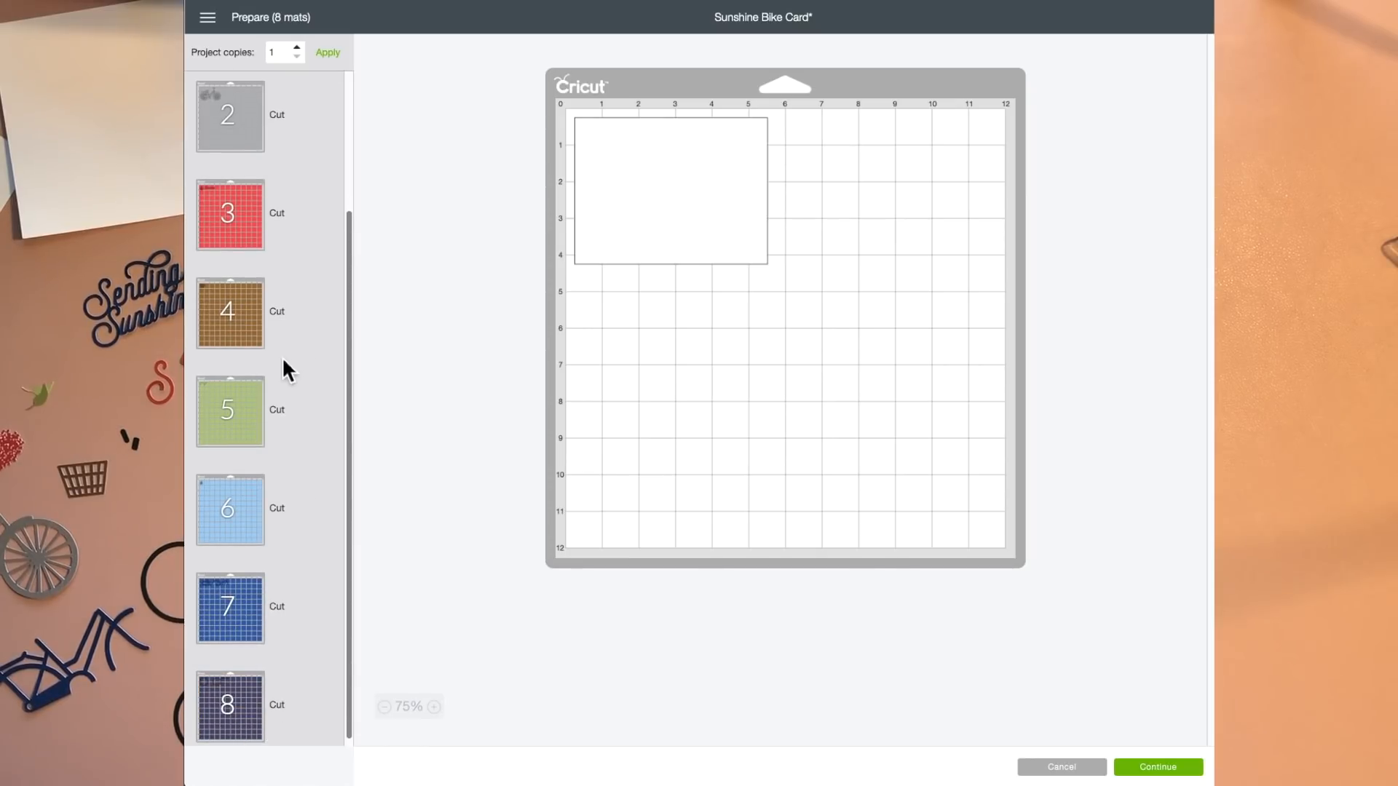
scroll(269, 371, "up", 5)
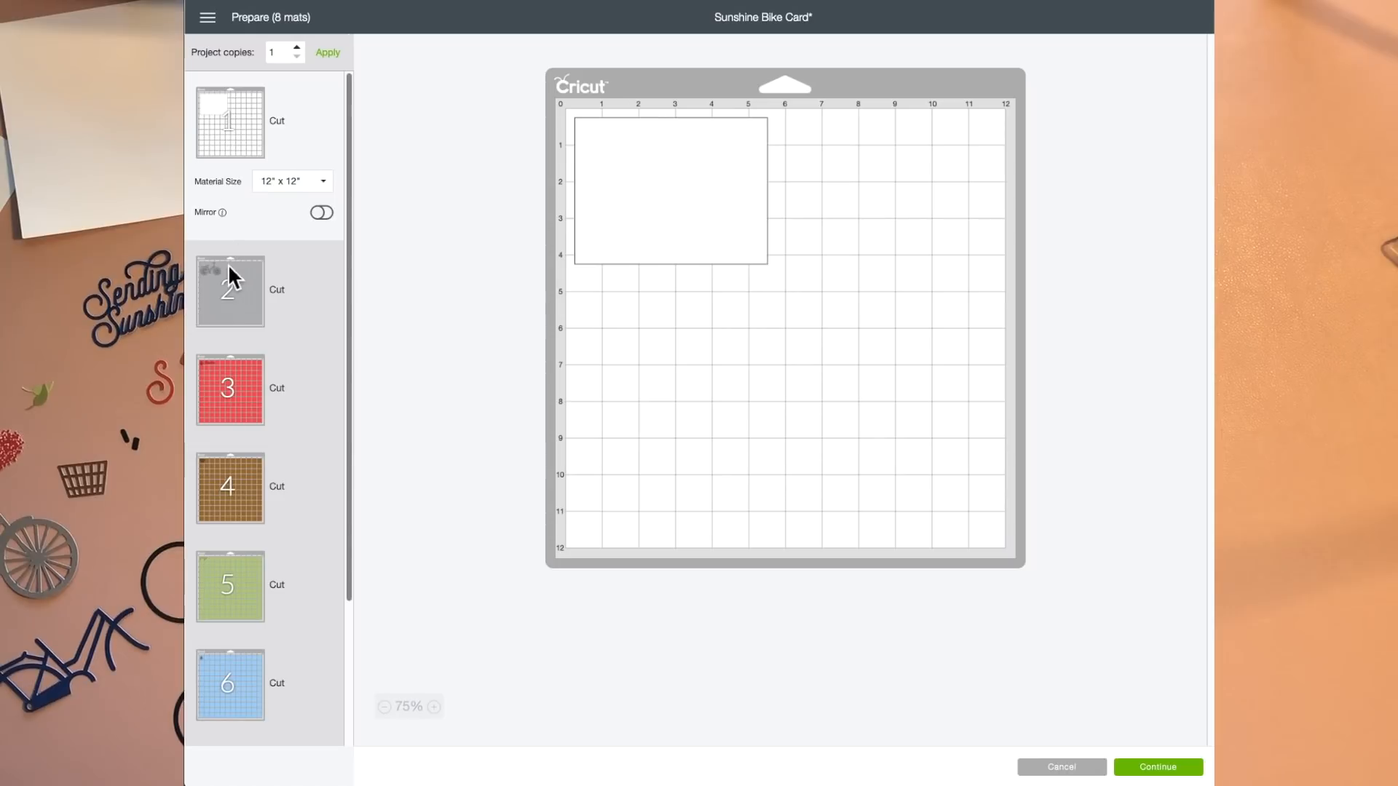